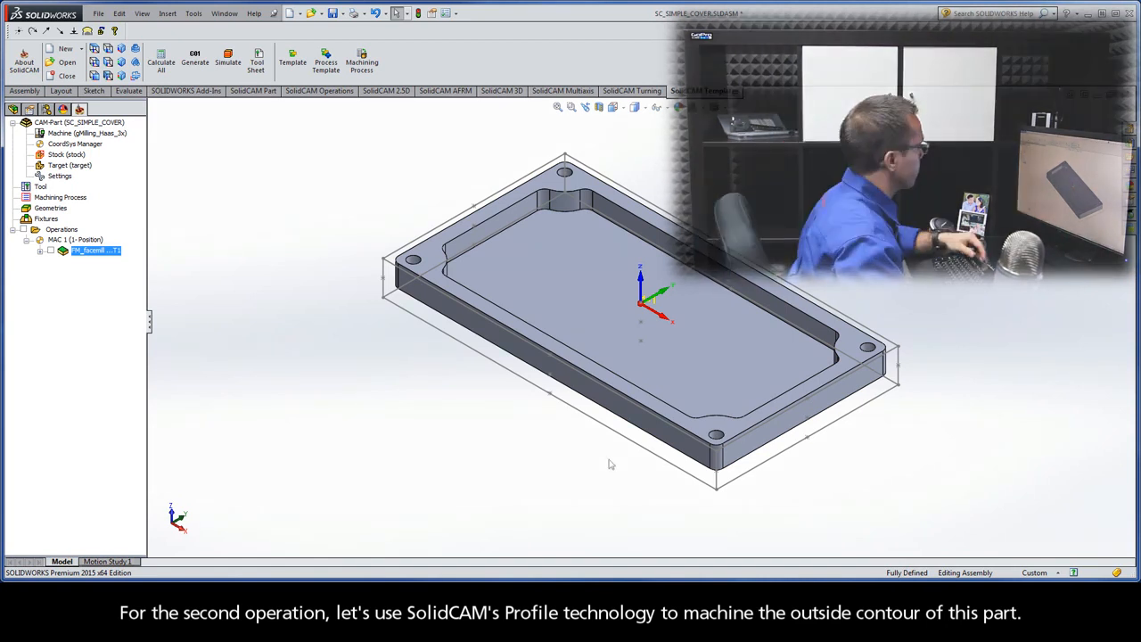
Step: Add a Profile milling operation and start defining a new machining geometry for it
right_click(79, 231)
mouse_move(148, 259)
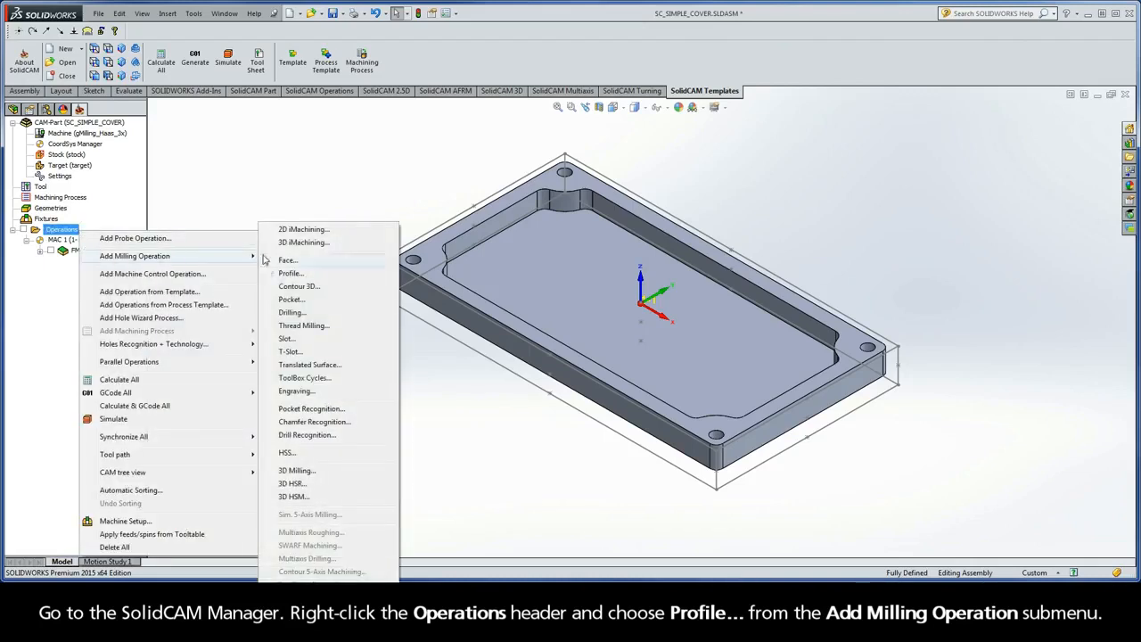
click(307, 276)
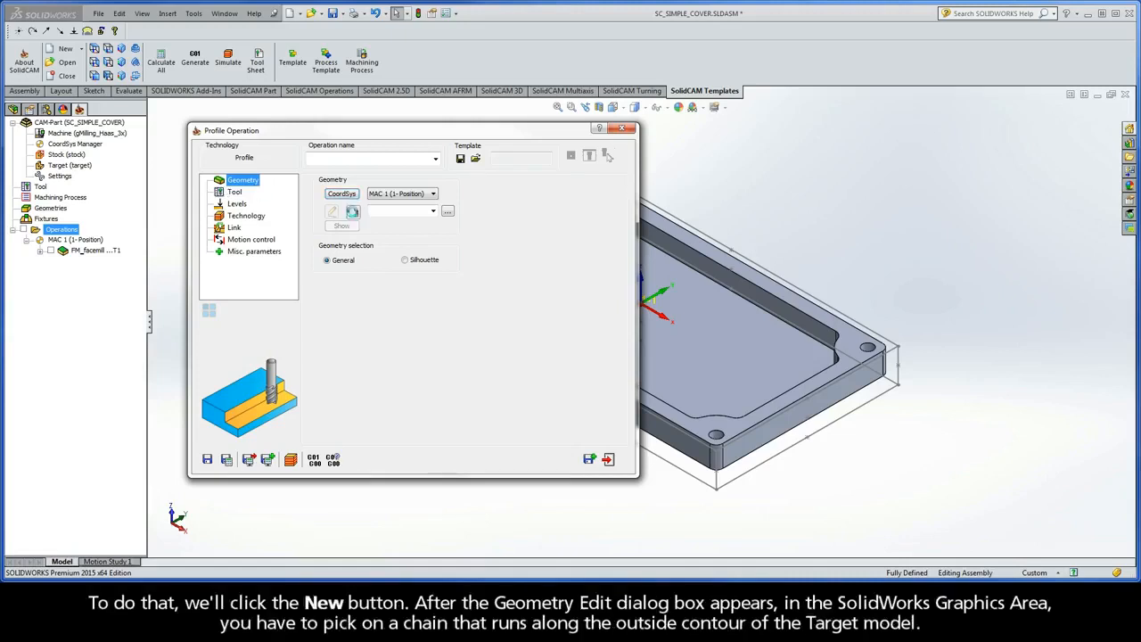
click(353, 212)
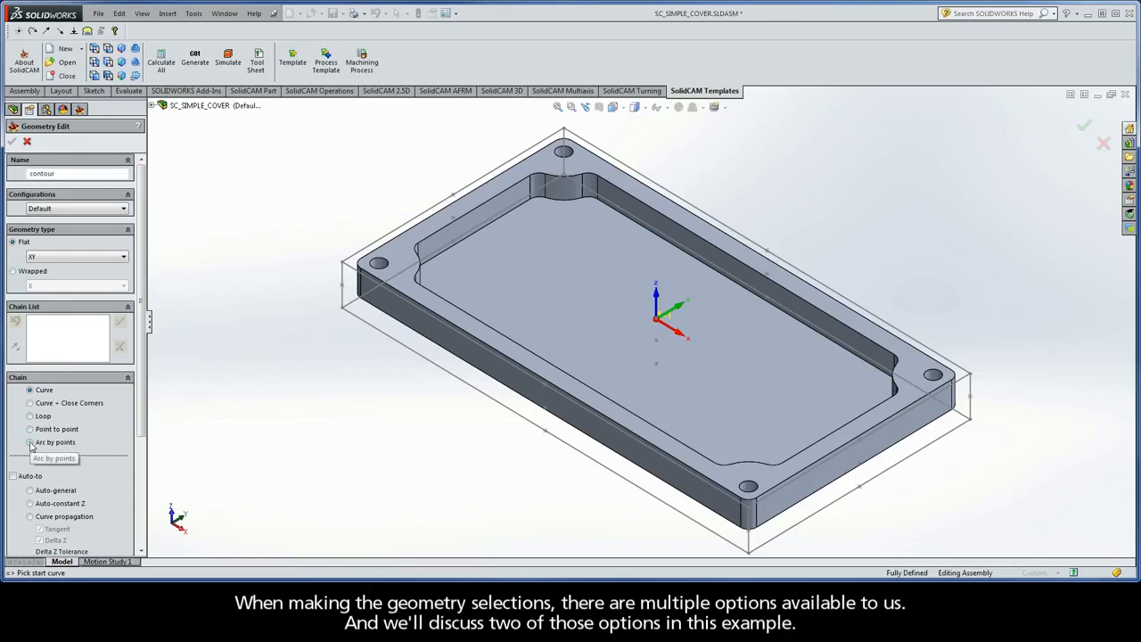
click(688, 482)
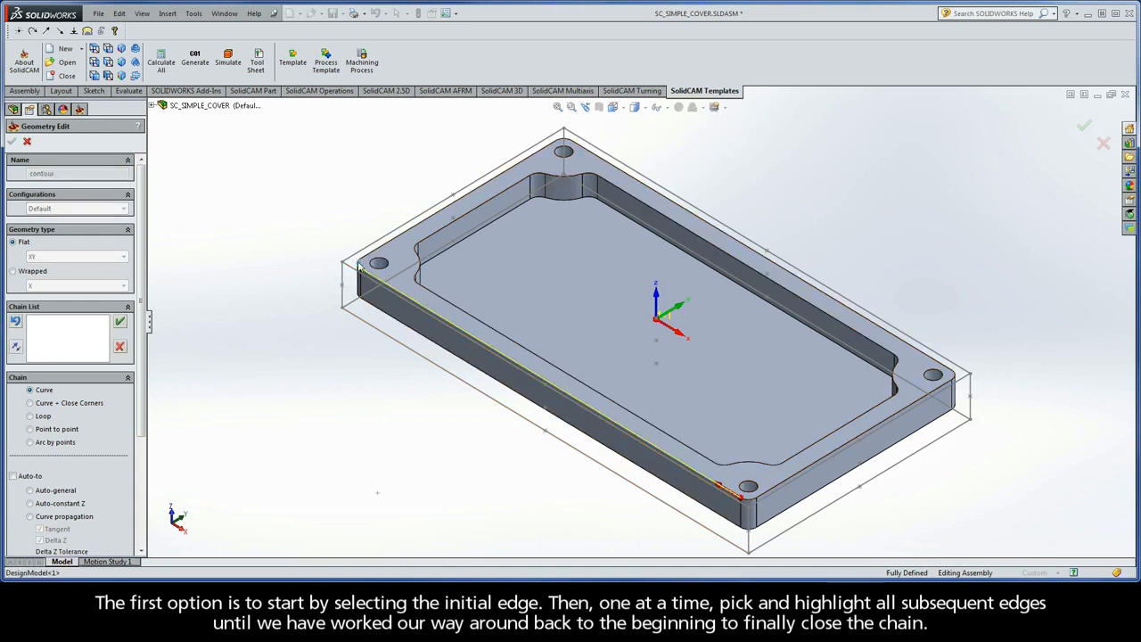
click(382, 253)
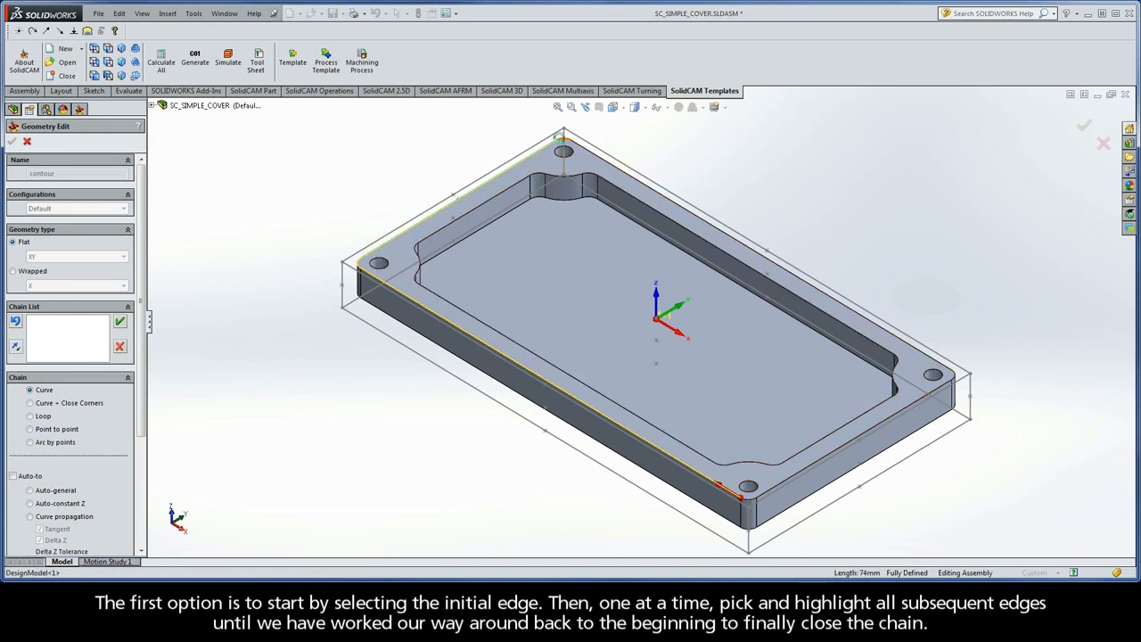
click(596, 151)
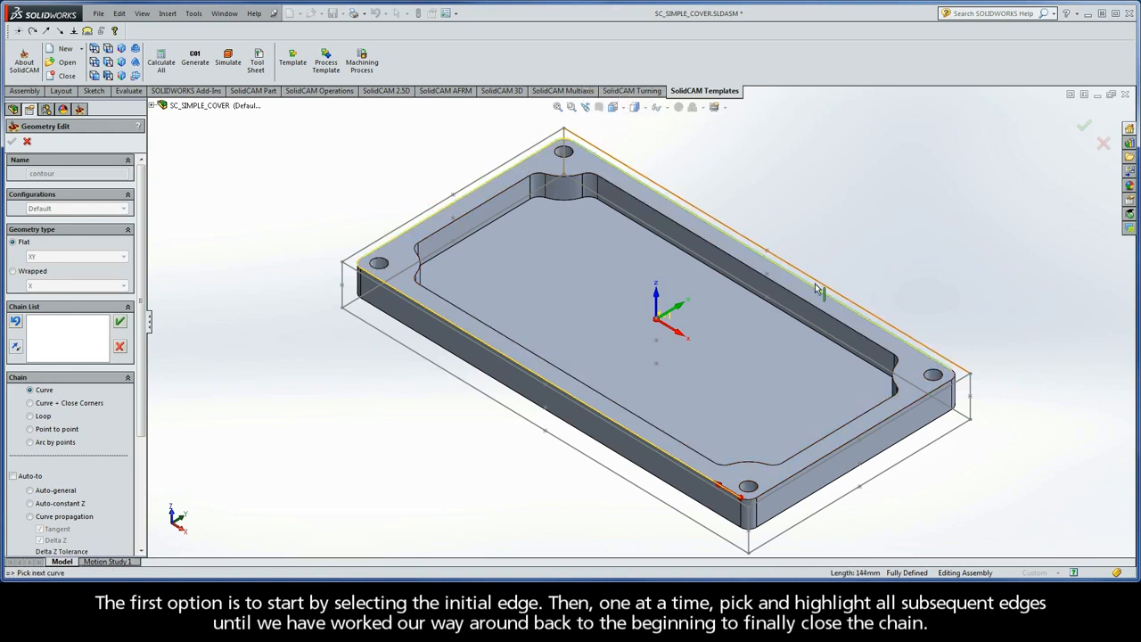
click(742, 499)
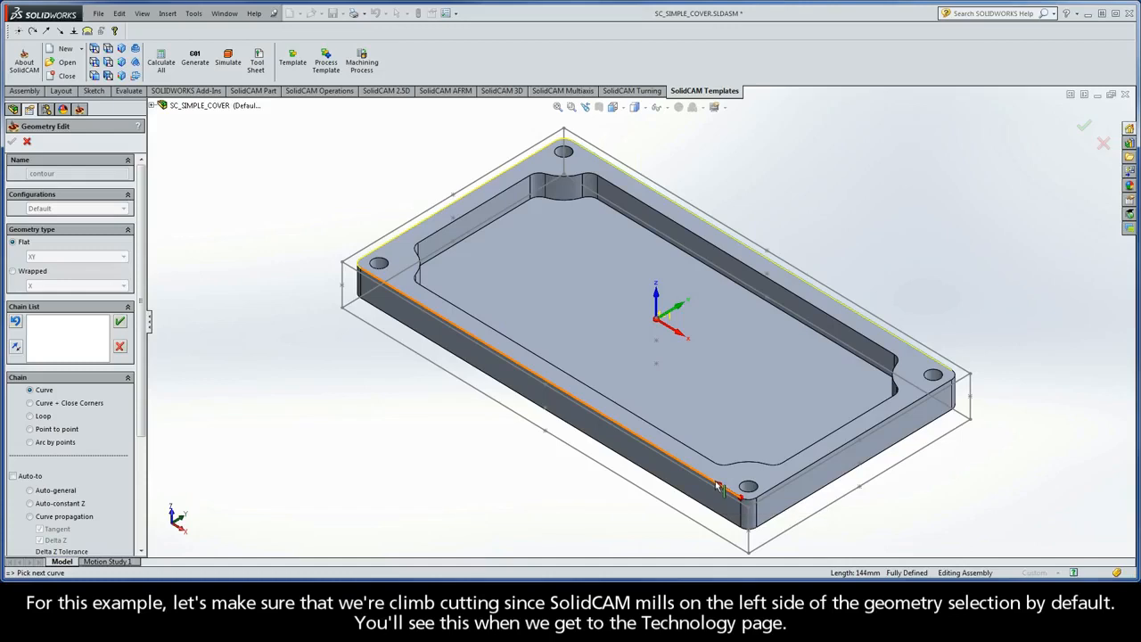
click(703, 476)
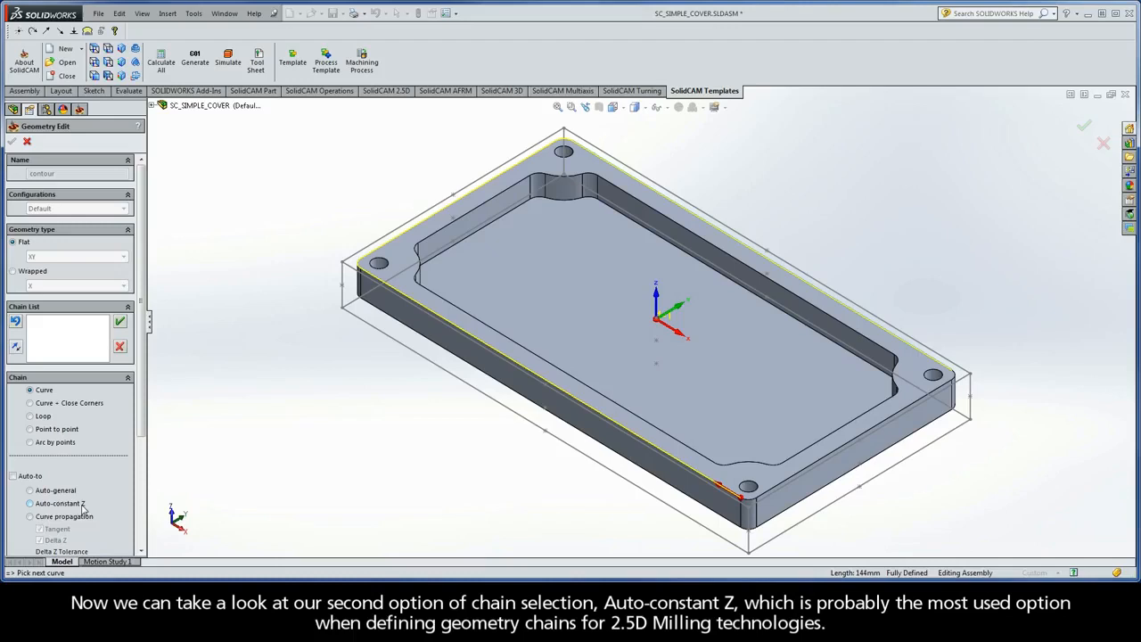
click(120, 348)
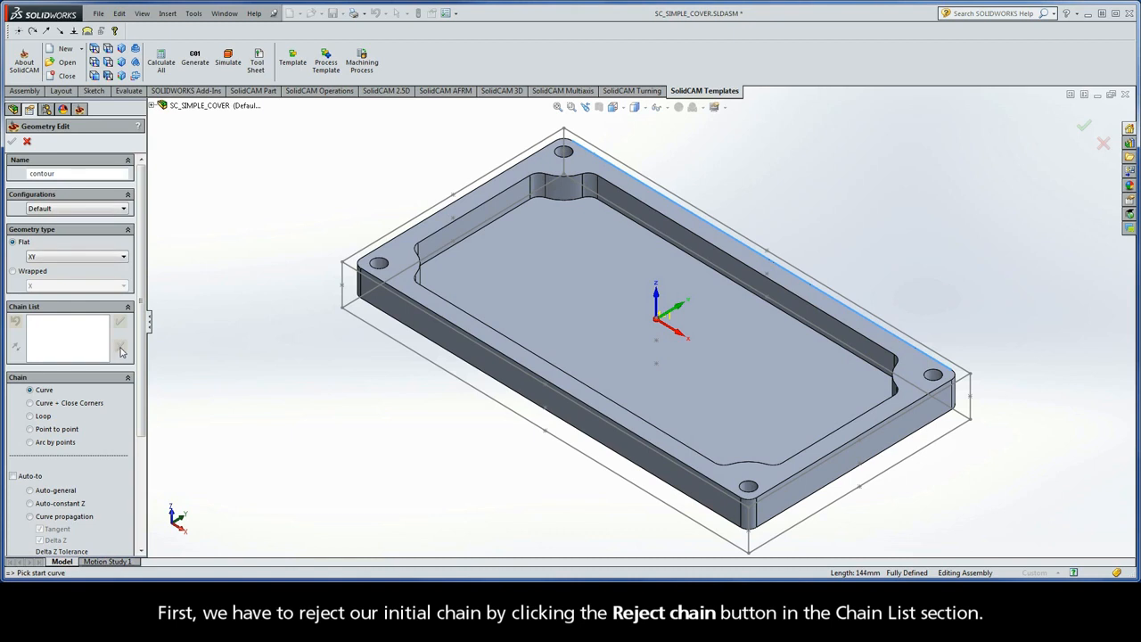
Step: Define the contour geometry as an Auto-constant Z chain from the long outer top edge of the target, and accept it
click(704, 482)
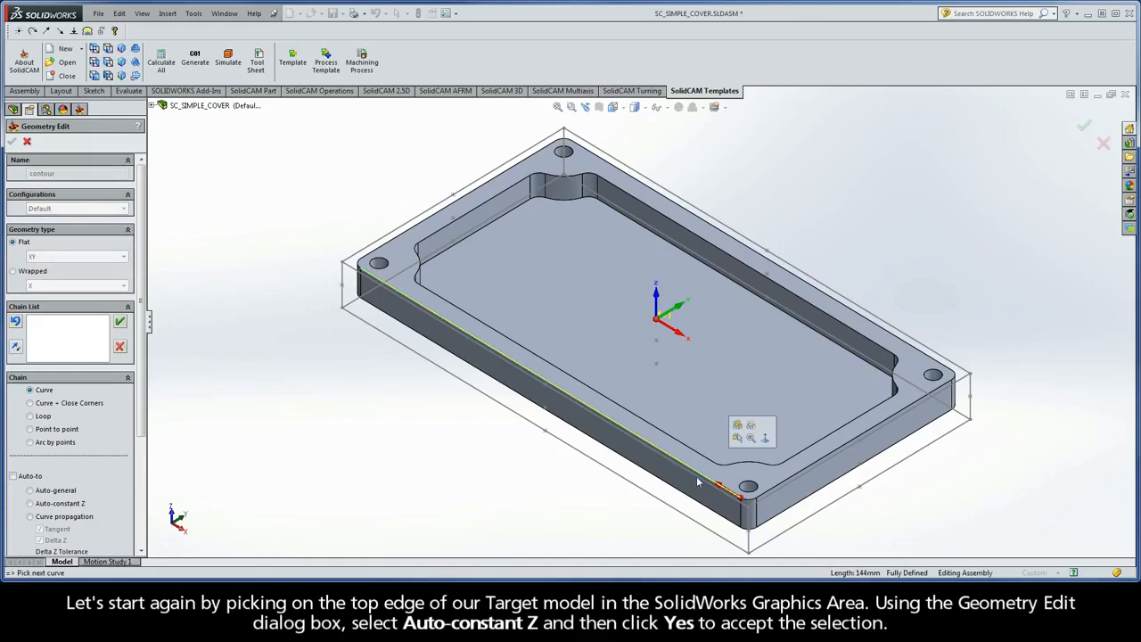
click(30, 505)
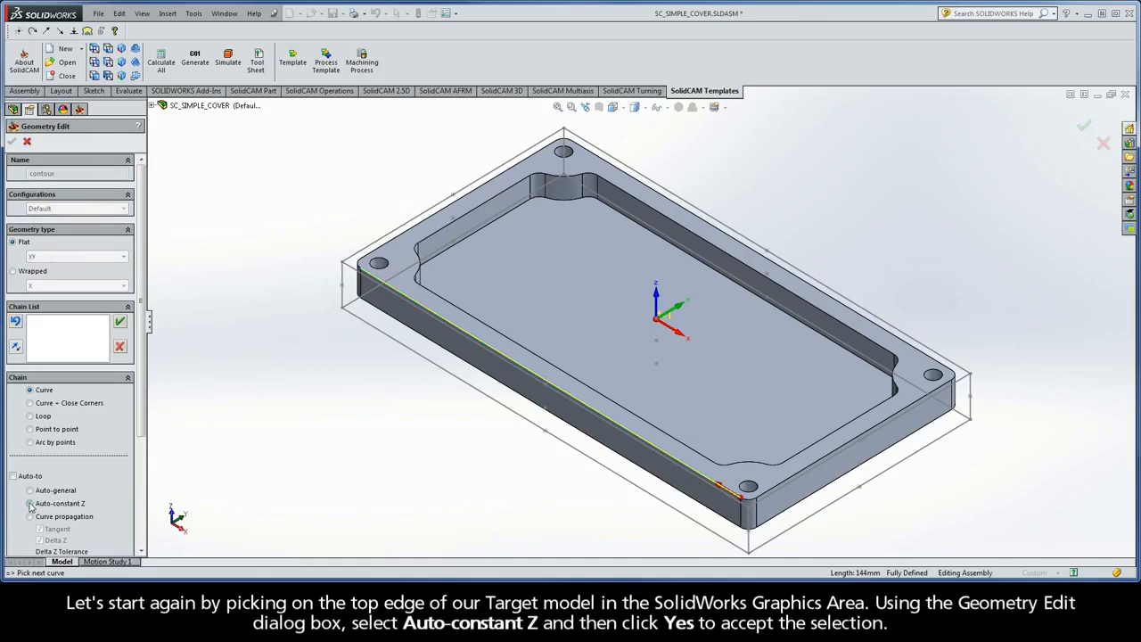
click(30, 505)
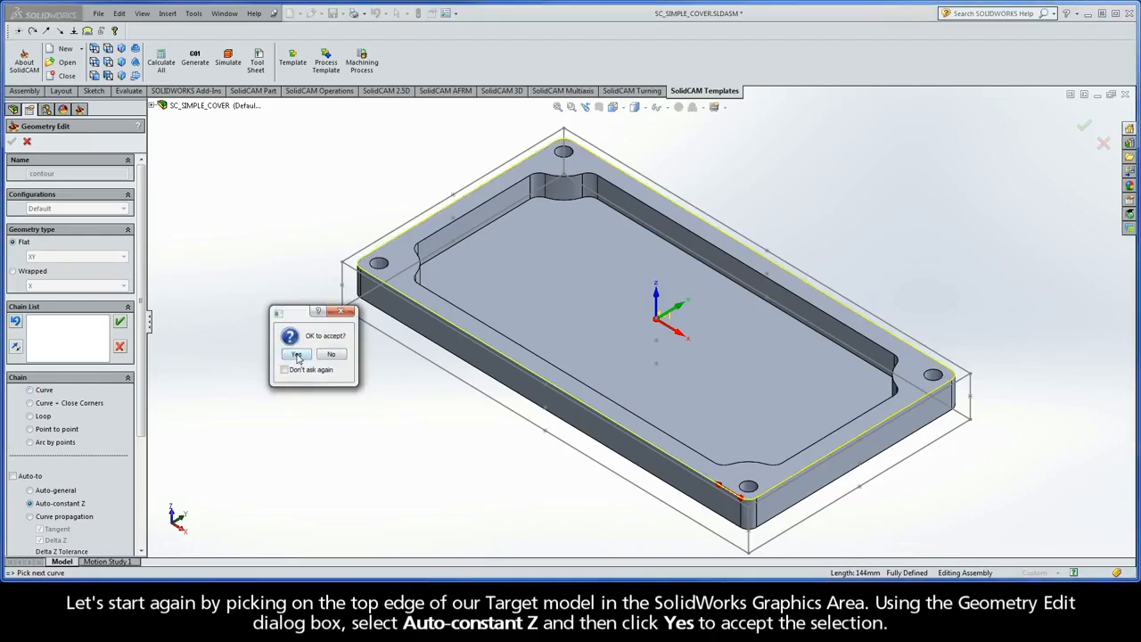
click(298, 356)
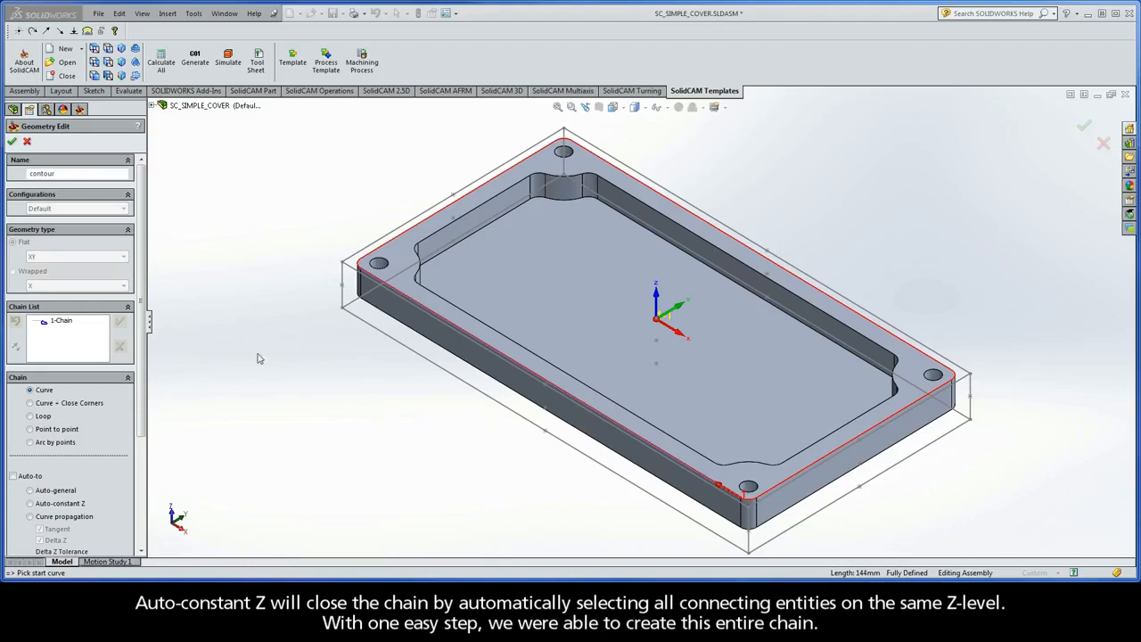
click(63, 323)
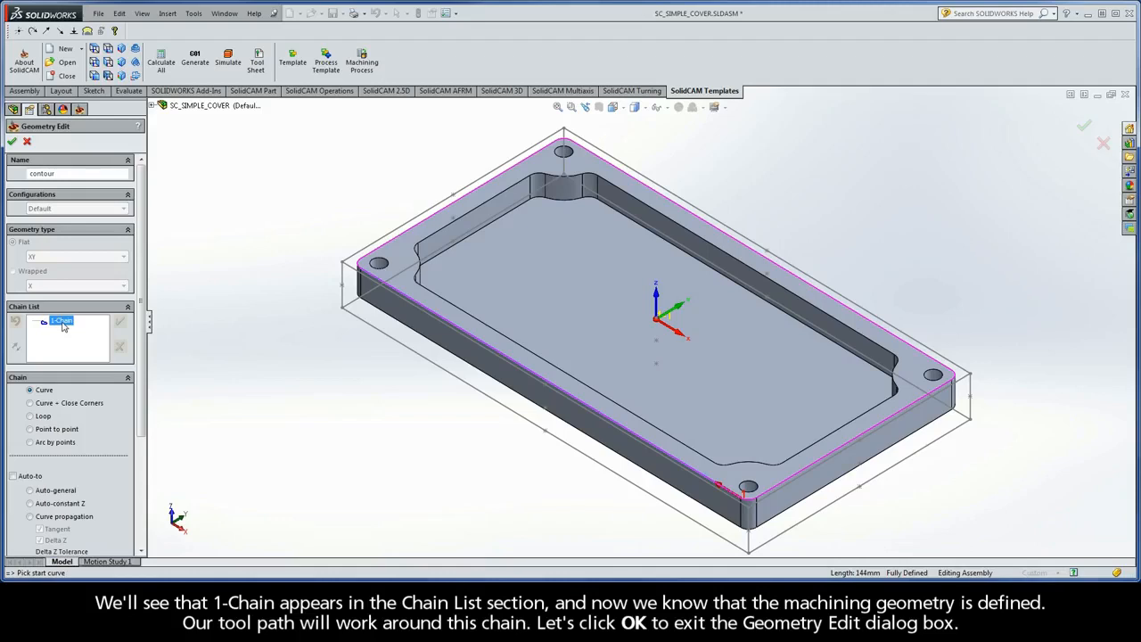
click(12, 143)
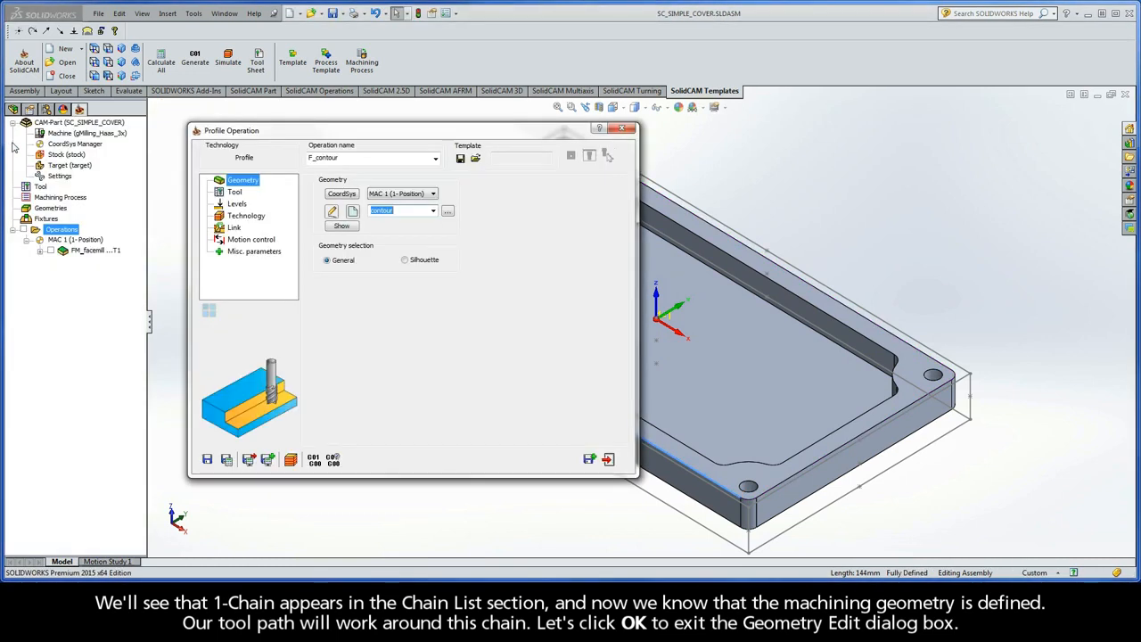
Step: Add a 6 mm end mill with default values to the part tool table and select it for the profile operation
click(236, 193)
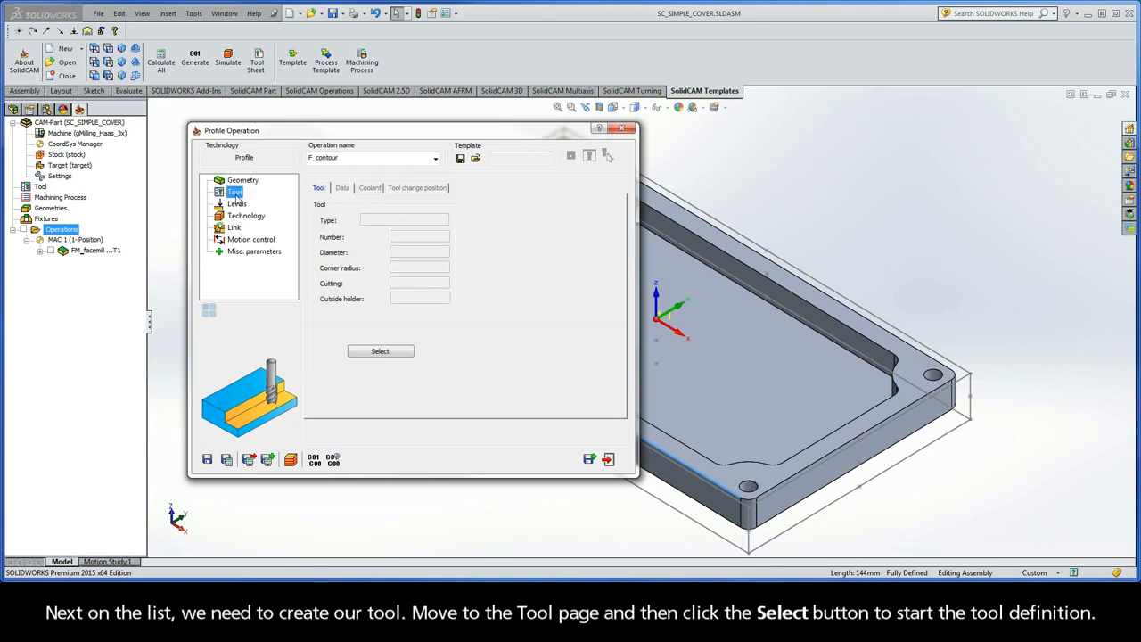
click(379, 353)
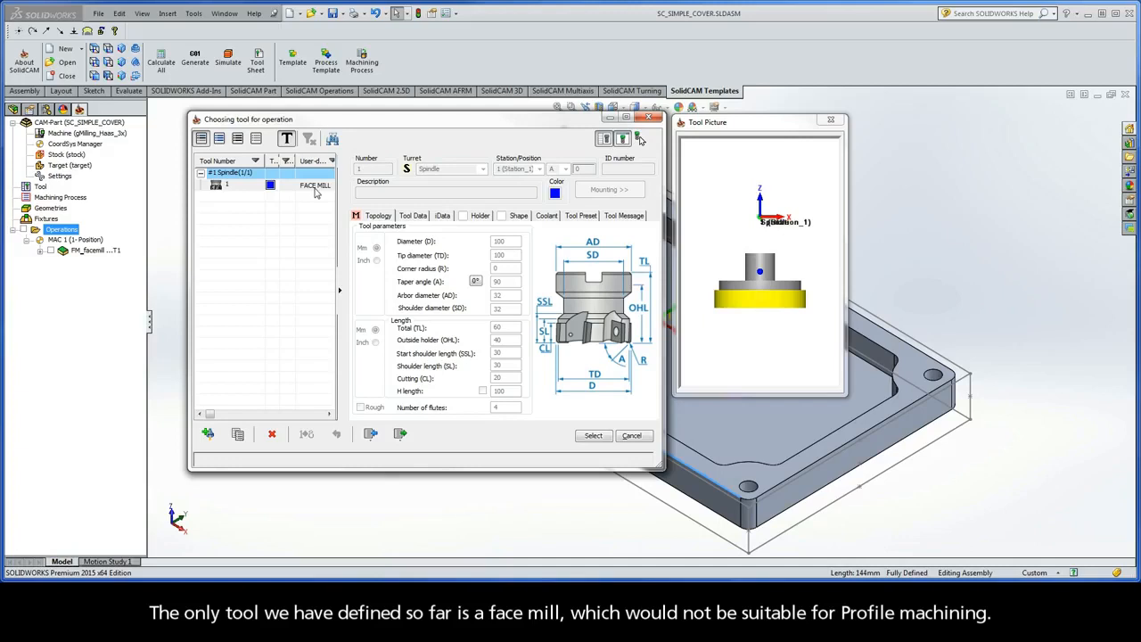
click(209, 435)
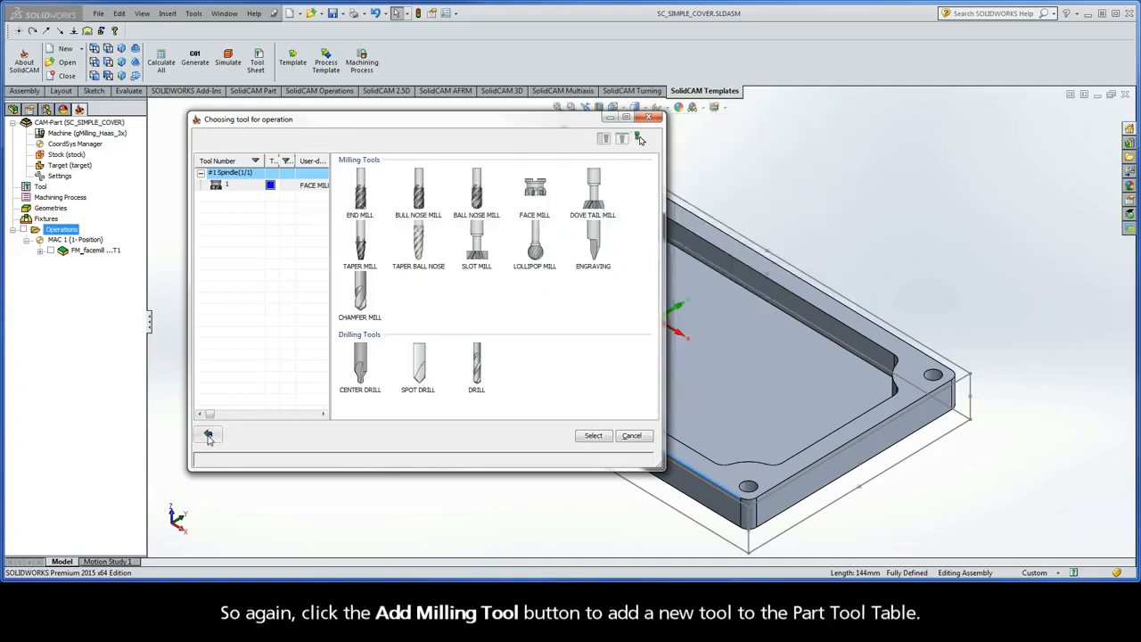
click(360, 194)
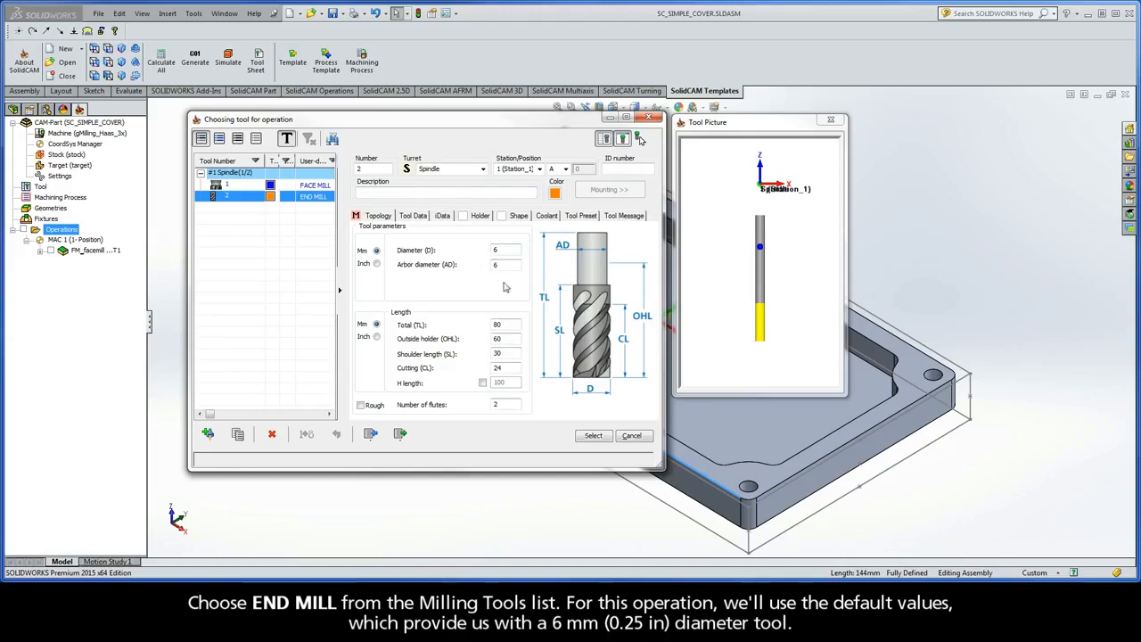
click(505, 250)
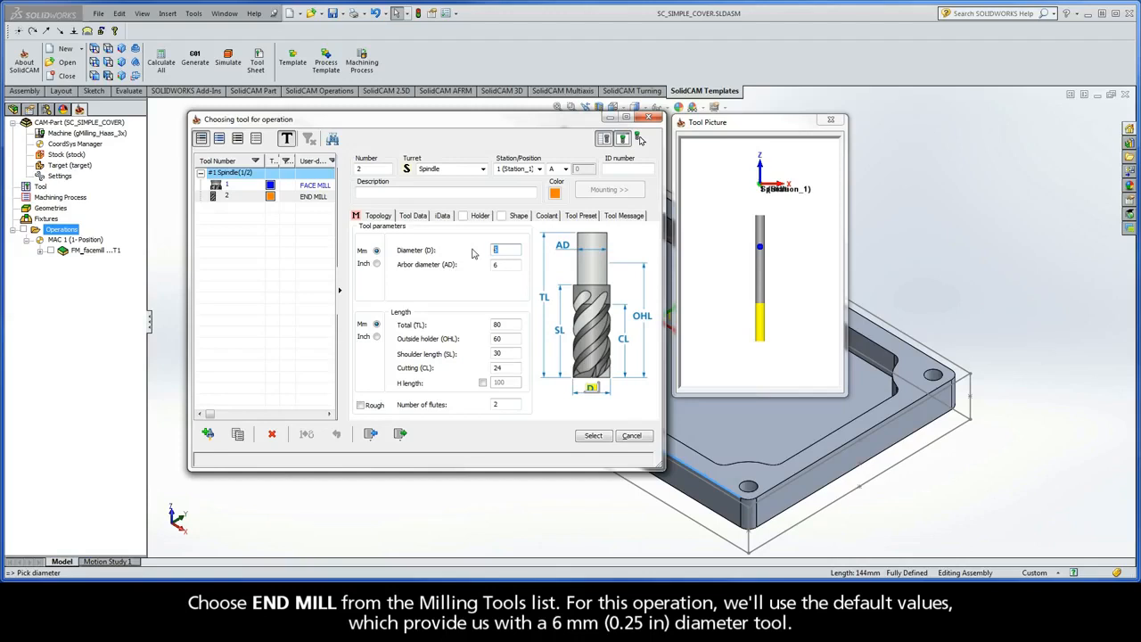
click(595, 436)
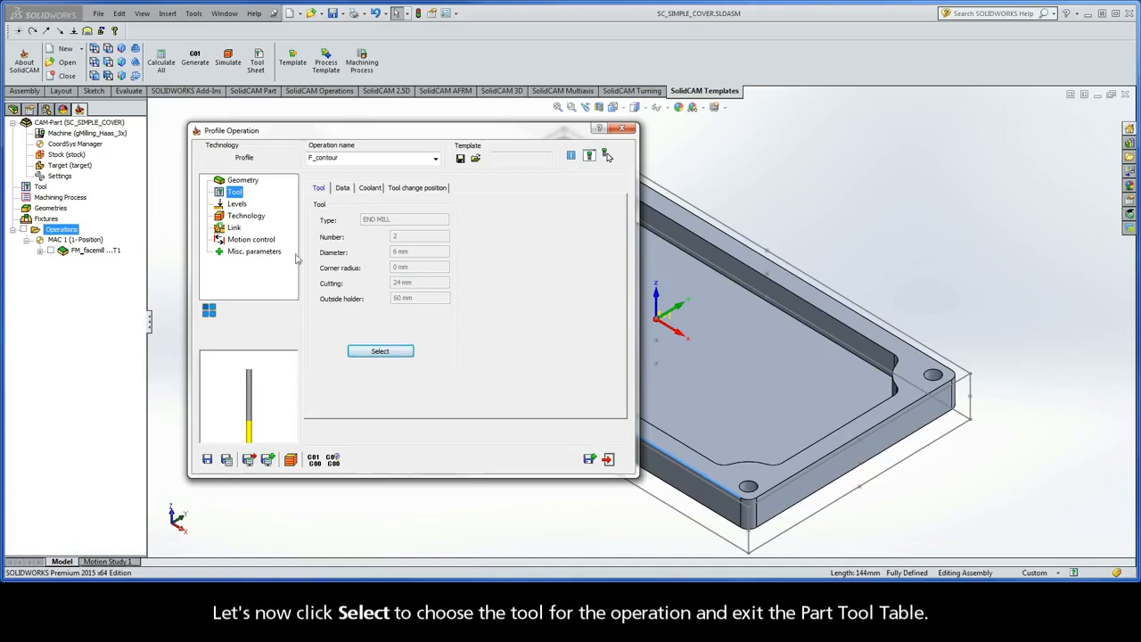
Step: Pick the milling upper level from the target's top face and the profile depth from its bottom corner point
click(239, 206)
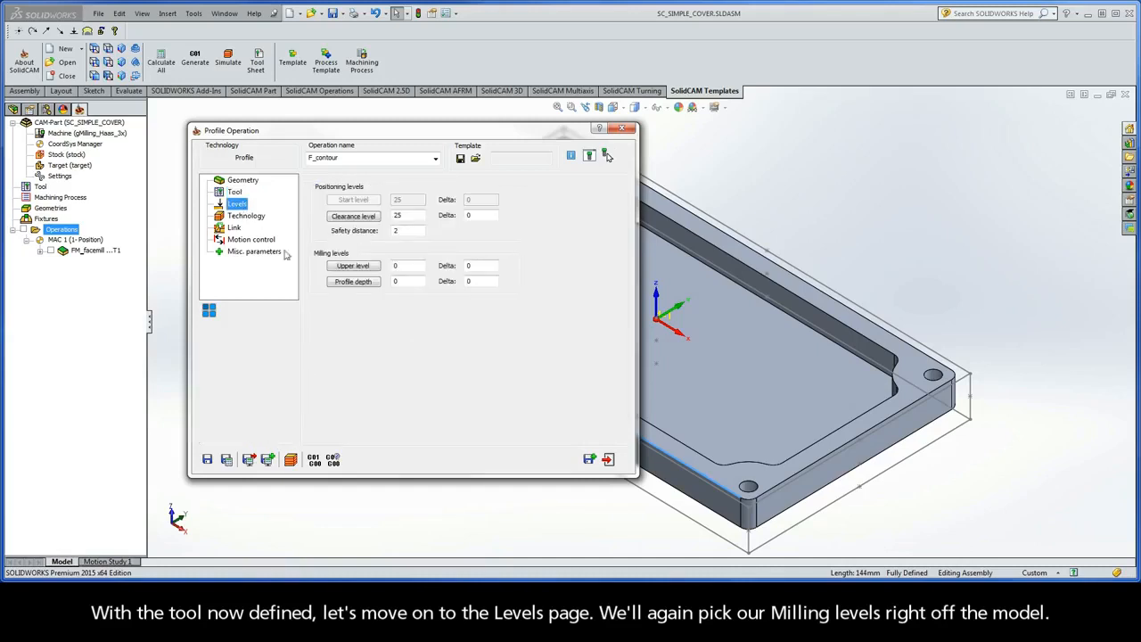
click(354, 266)
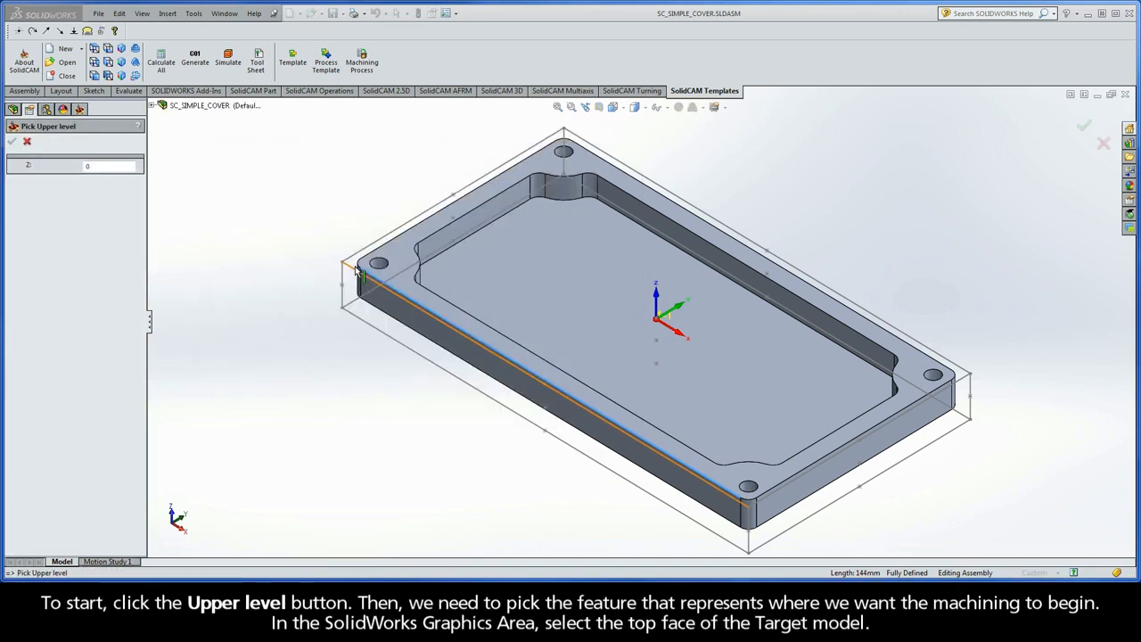
click(400, 261)
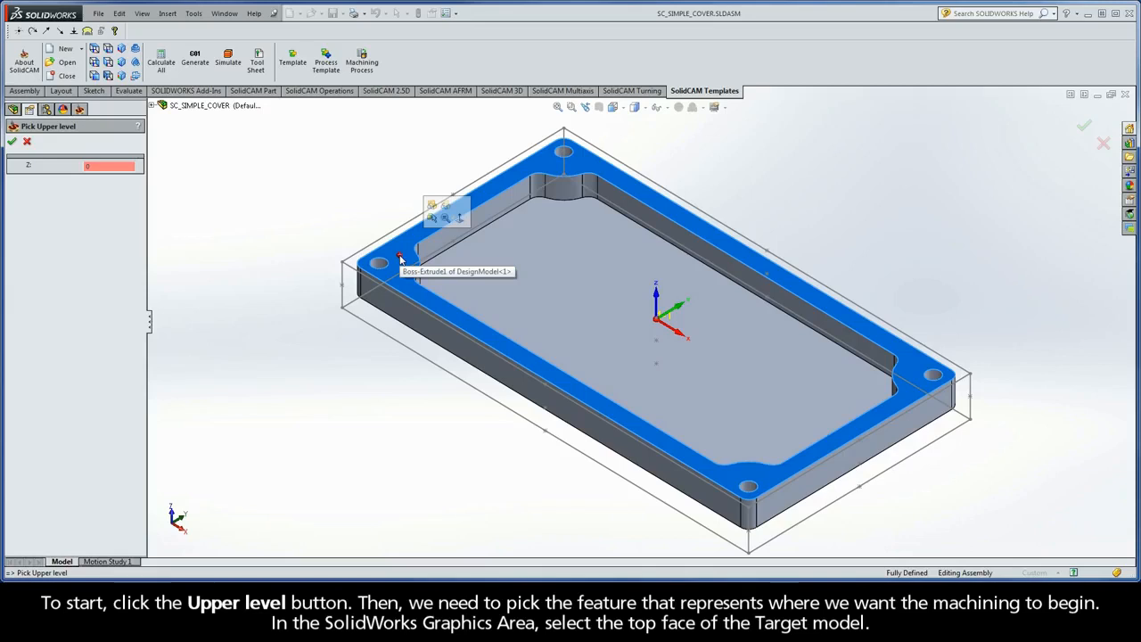
click(12, 141)
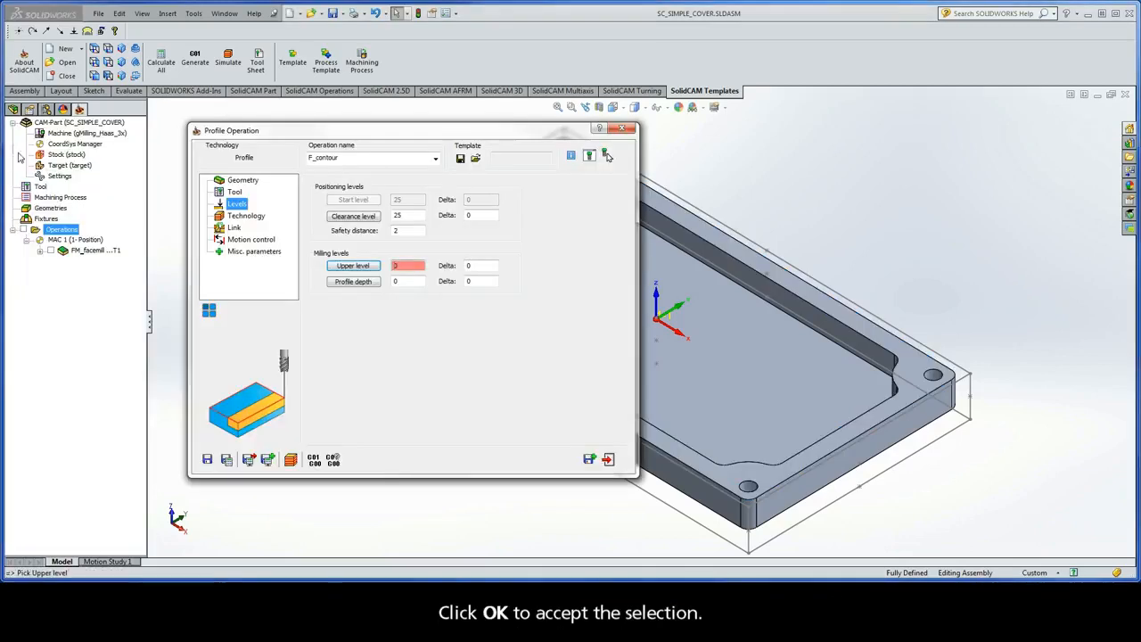
click(352, 284)
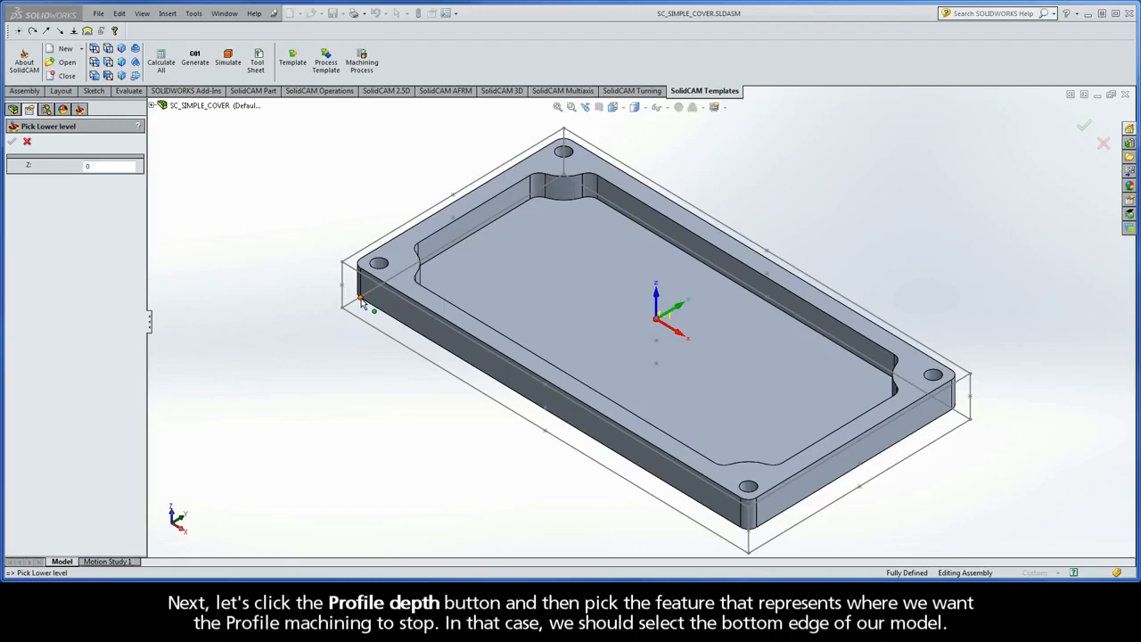
click(361, 303)
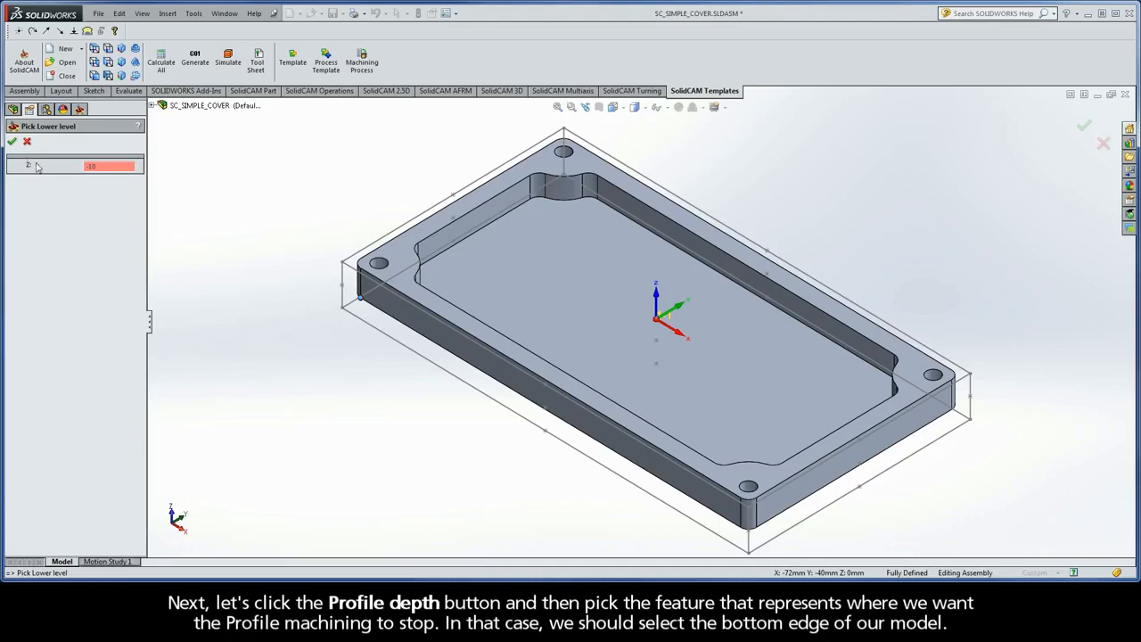
click(12, 142)
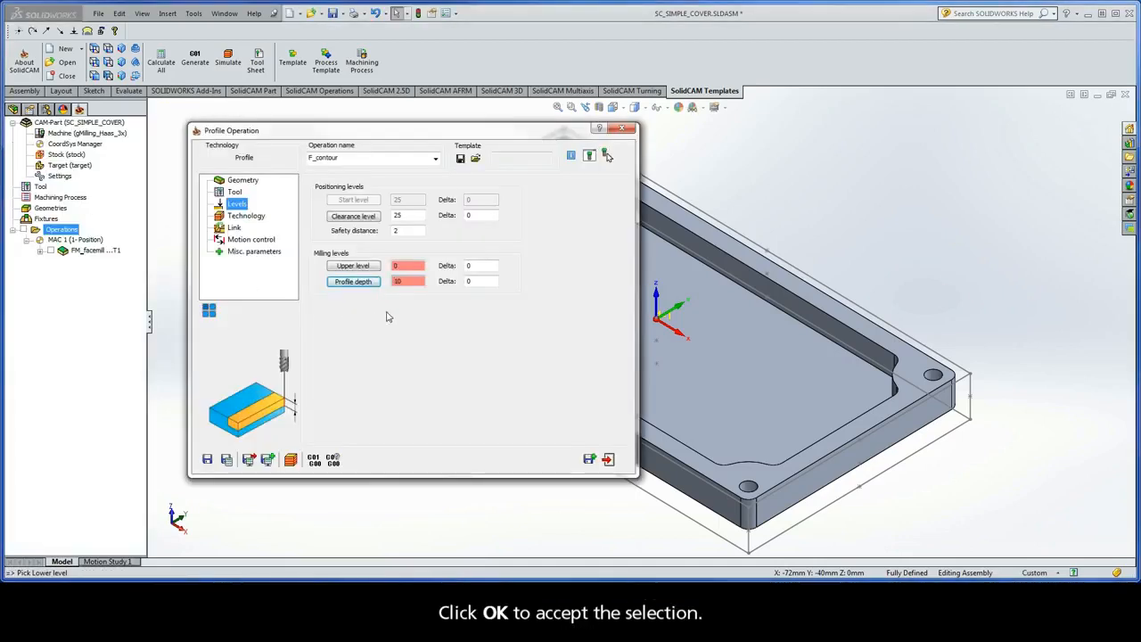
Step: Try profile depth deltas of 0.5 and -0.5 mm, and reset the delta to 0
drag(483, 283, 458, 283)
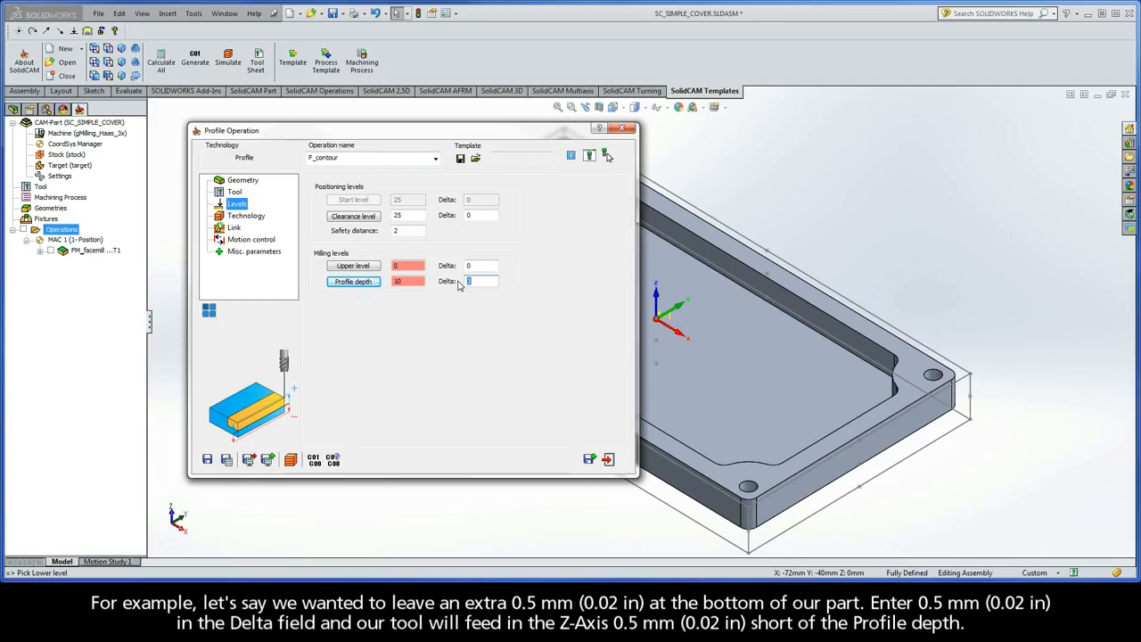
text(0.5)
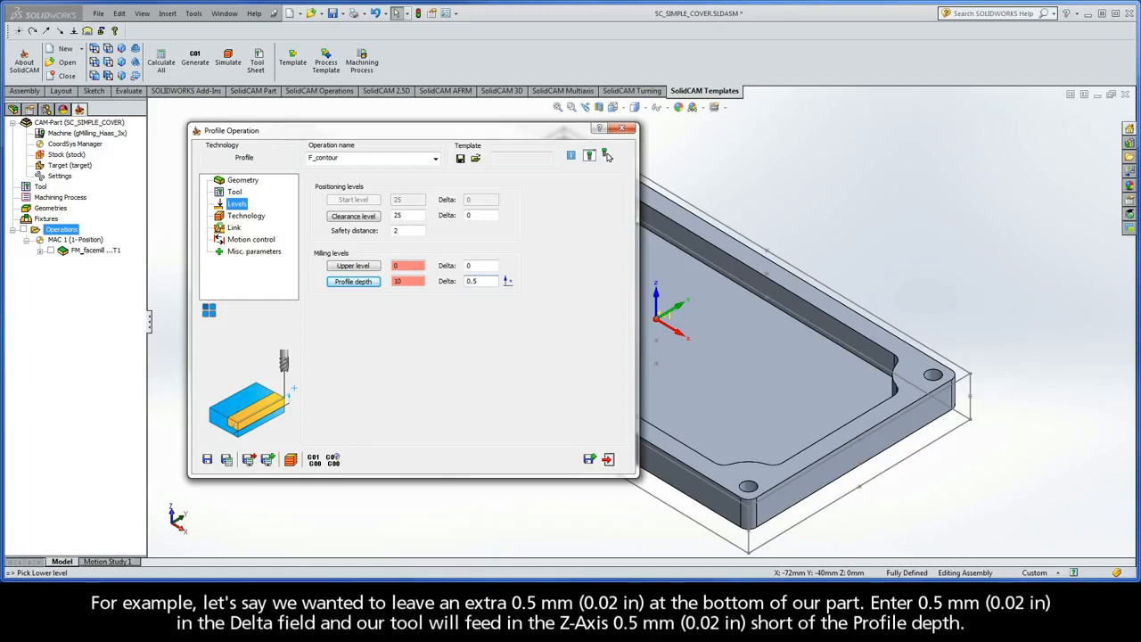
text(-)
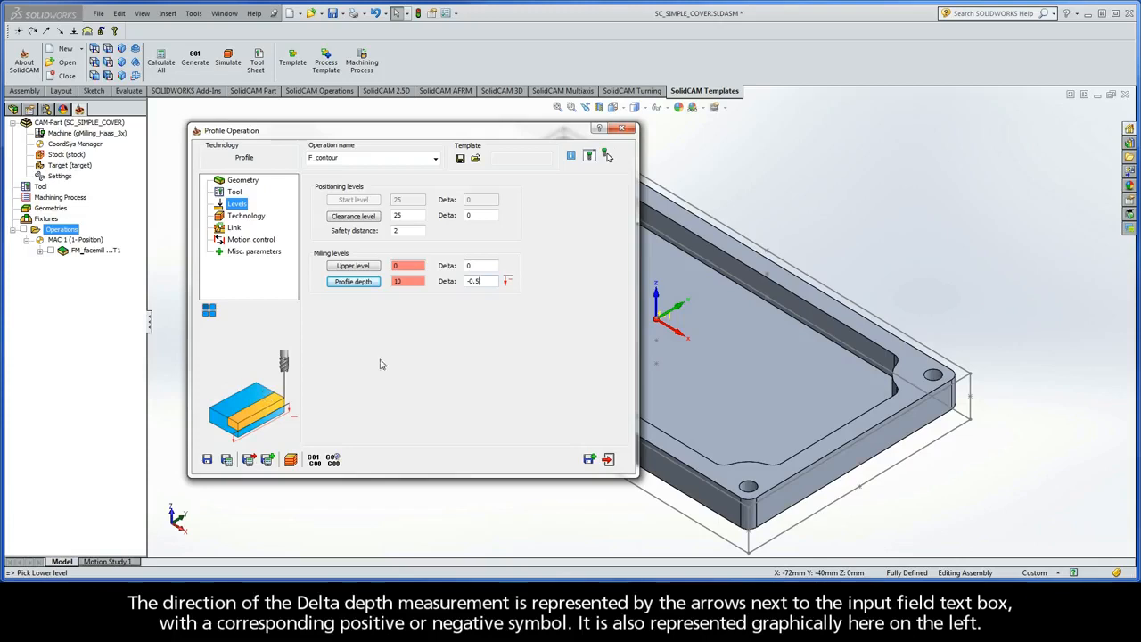
drag(487, 282, 459, 284)
text(0)
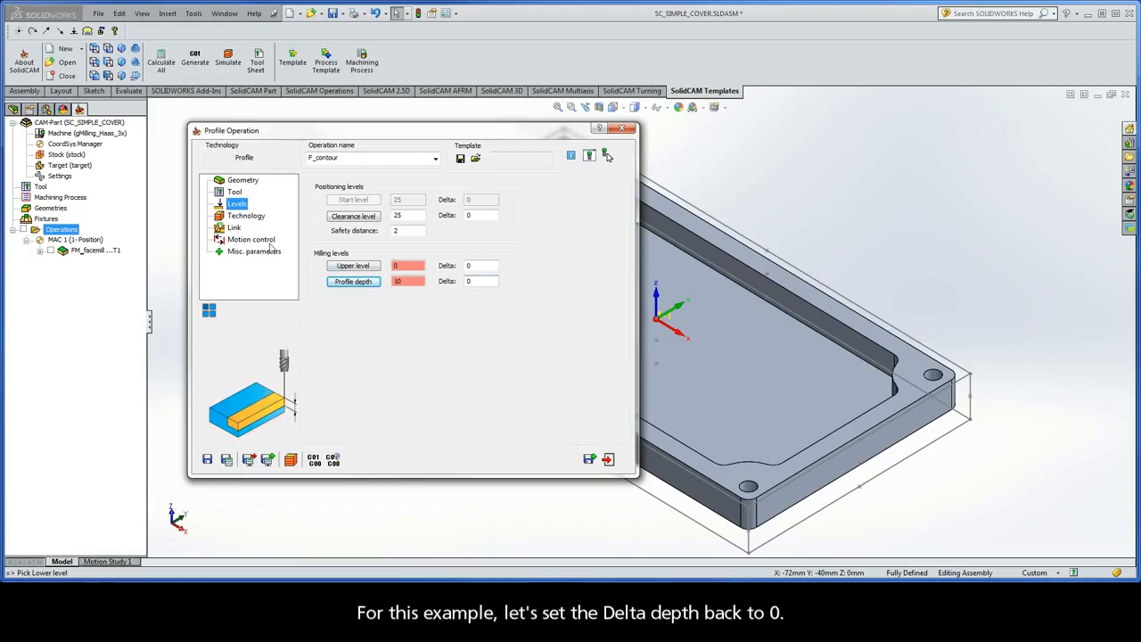
Step: Choose Left as the tool side in the profile operation's technology settings
click(245, 217)
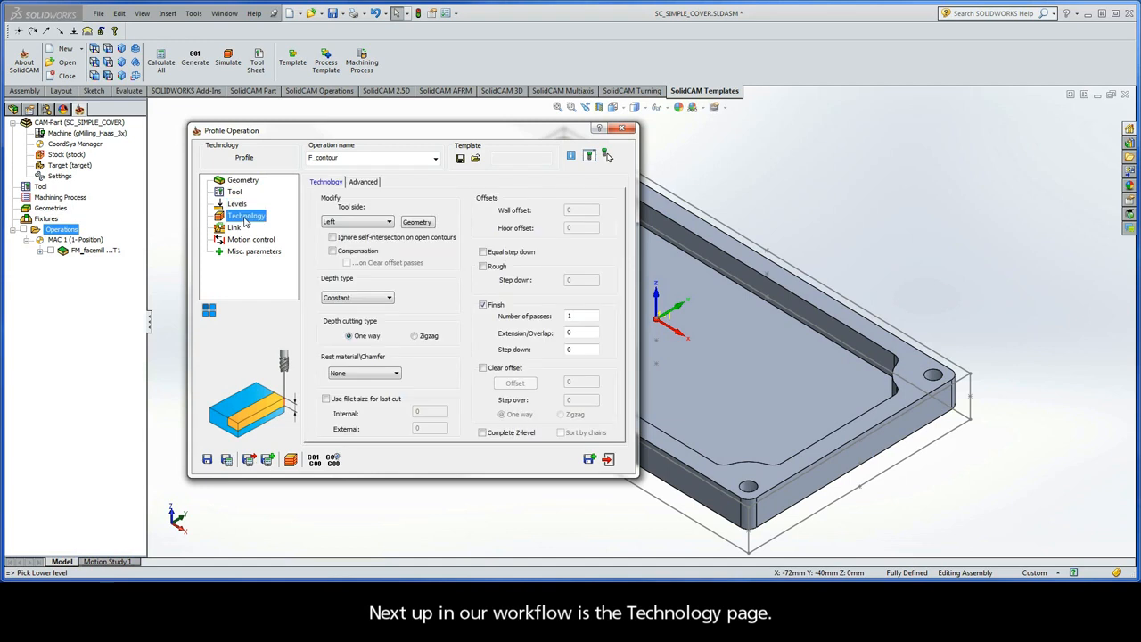
click(365, 224)
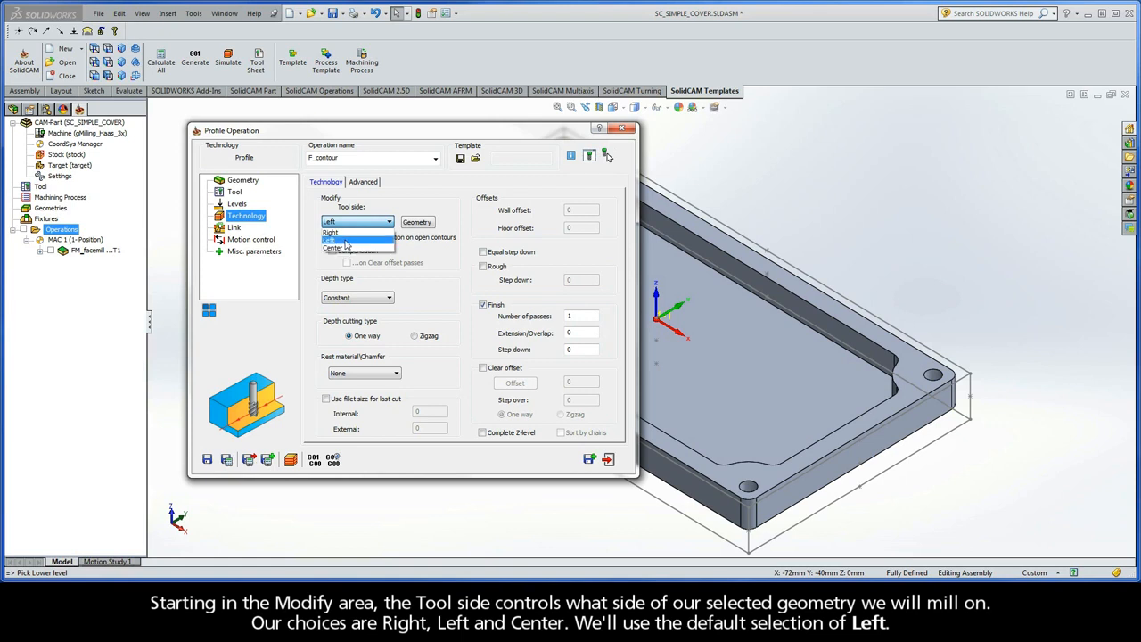
click(346, 241)
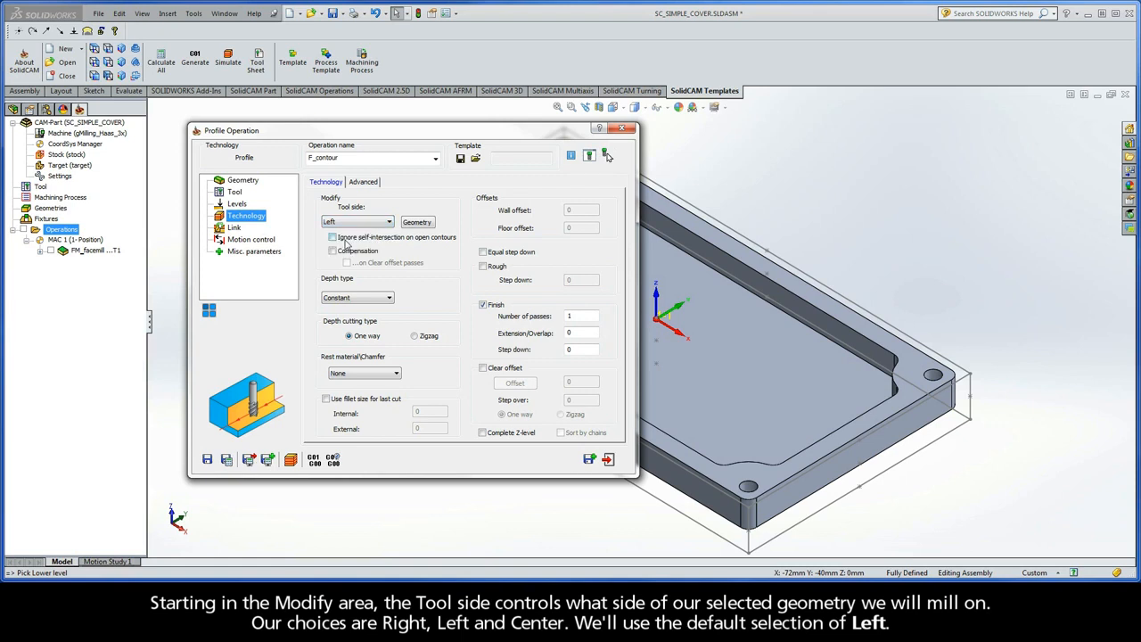
Step: Choose the Constant depth type and enable the rough pass with a wall offset of 0.24 mm
click(353, 298)
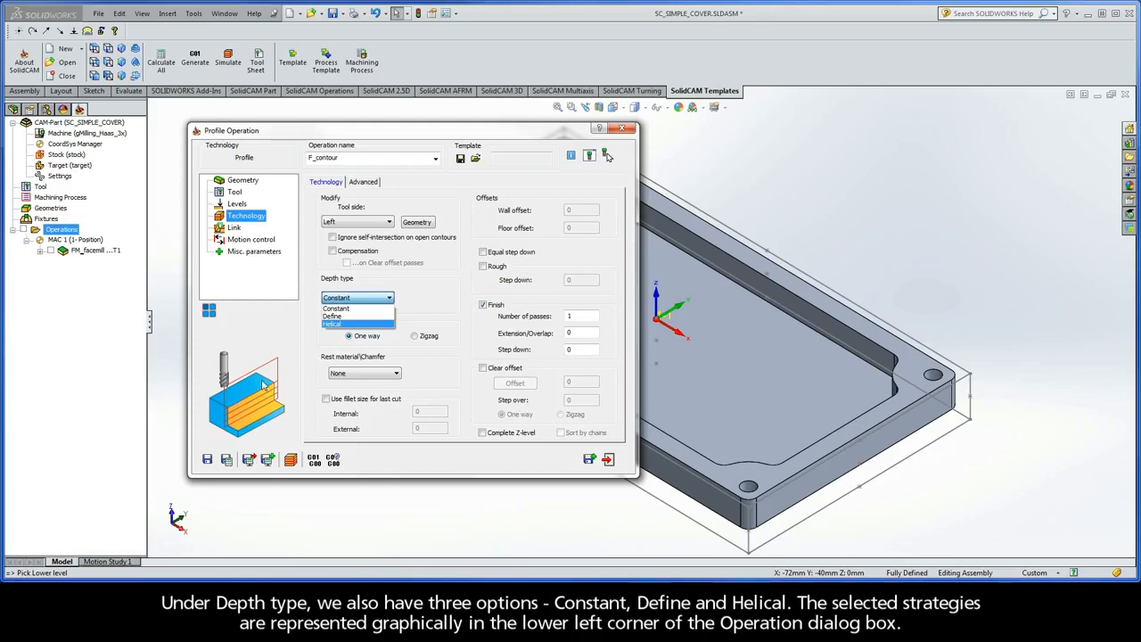
click(353, 309)
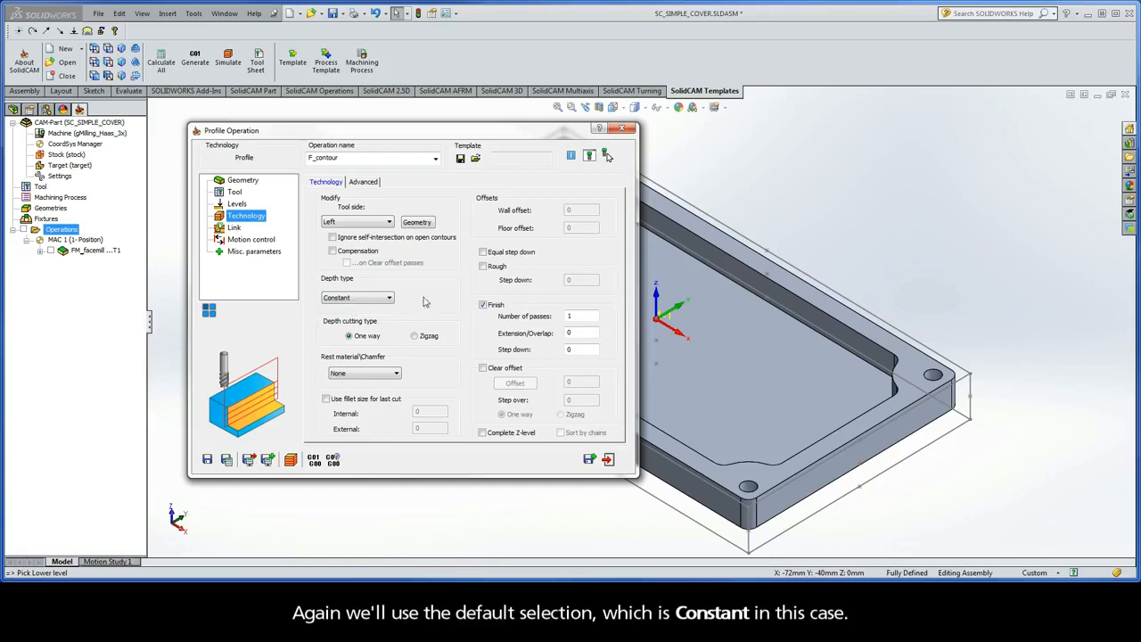
click(483, 267)
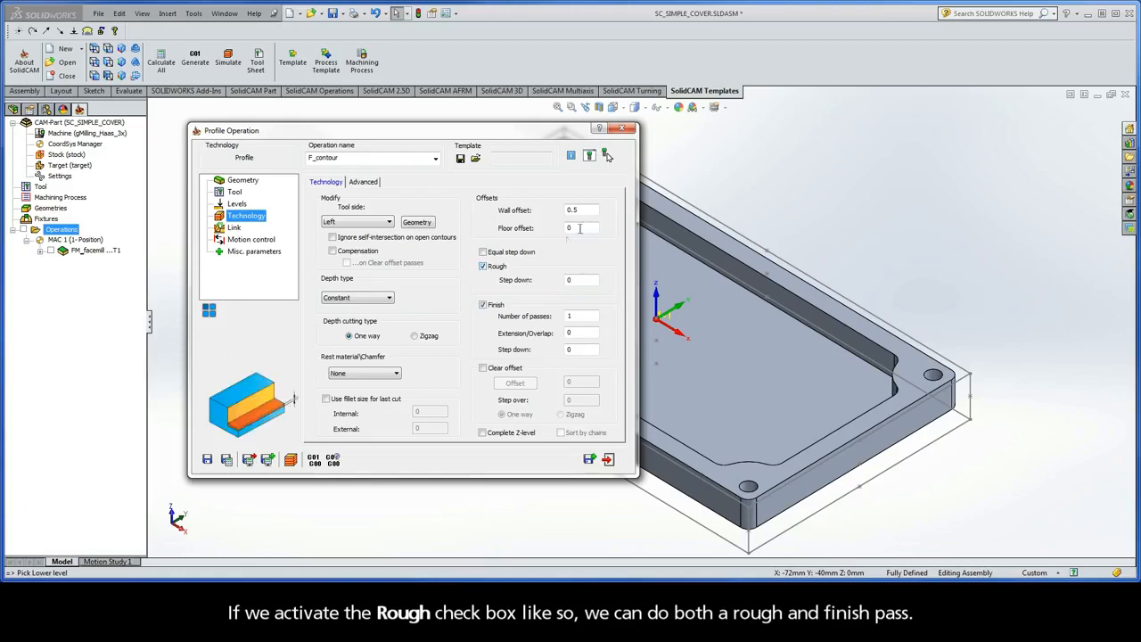
drag(578, 210, 551, 230)
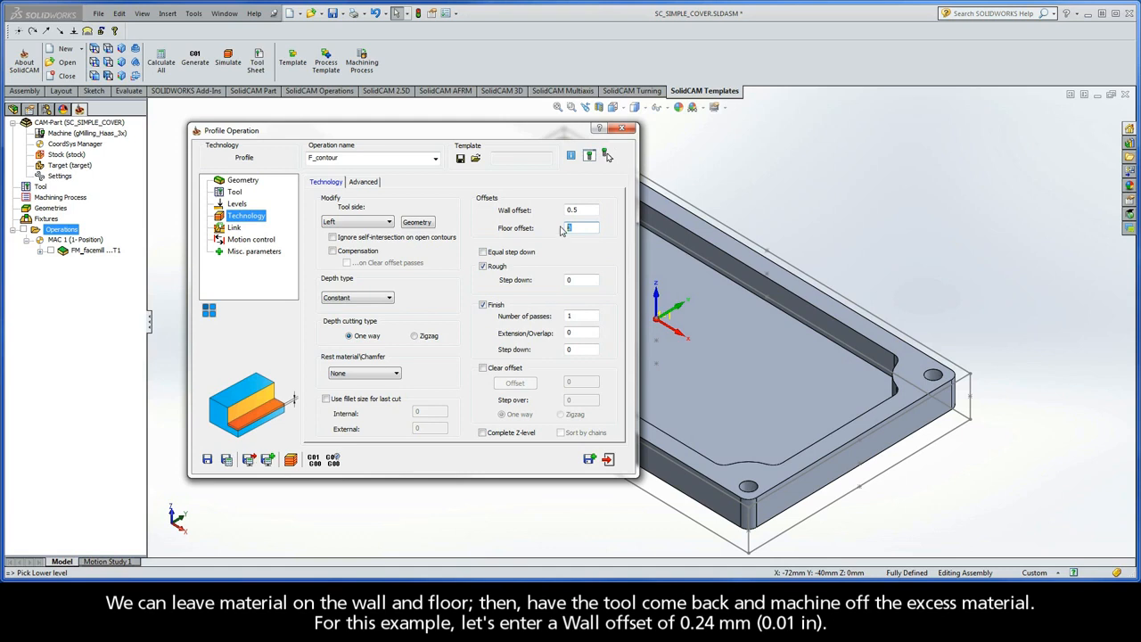
drag(587, 211, 554, 215)
text(0.24)
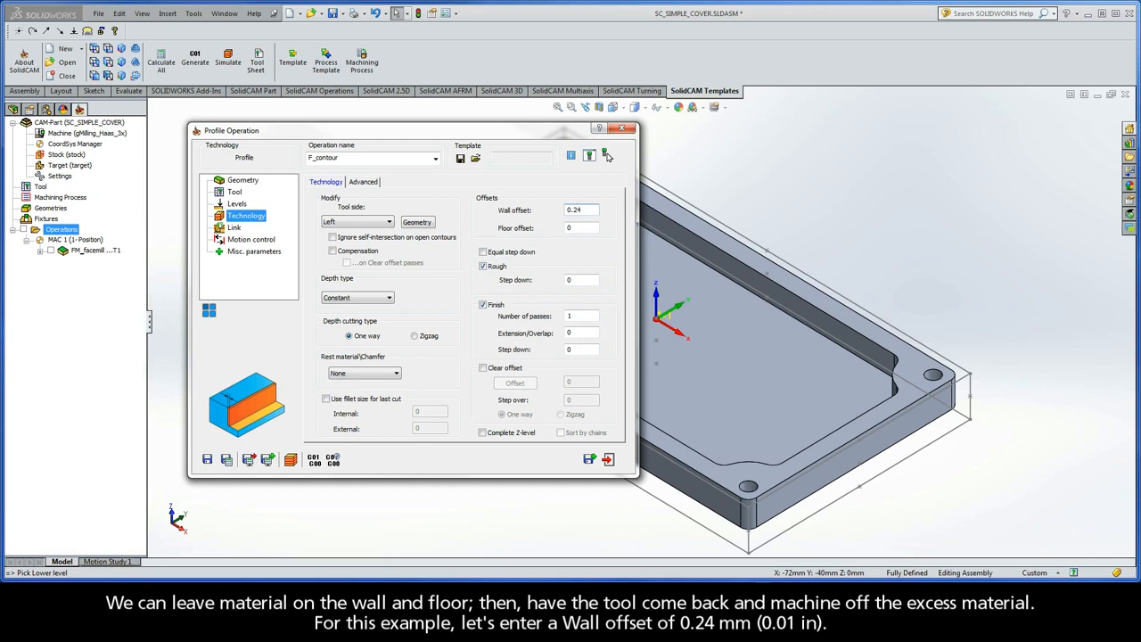
Step: Enable equal step down with a roughing max step down of 3.5 mm, keeping 1 finish pass
click(483, 253)
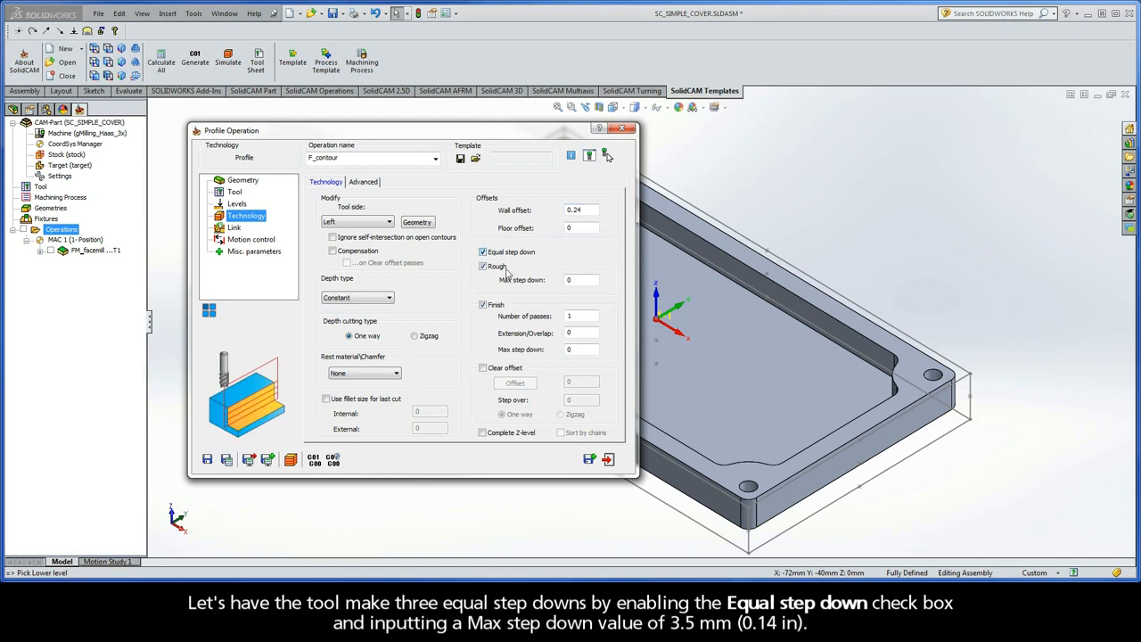
double_click(583, 280)
text(3.5)
double_click(578, 315)
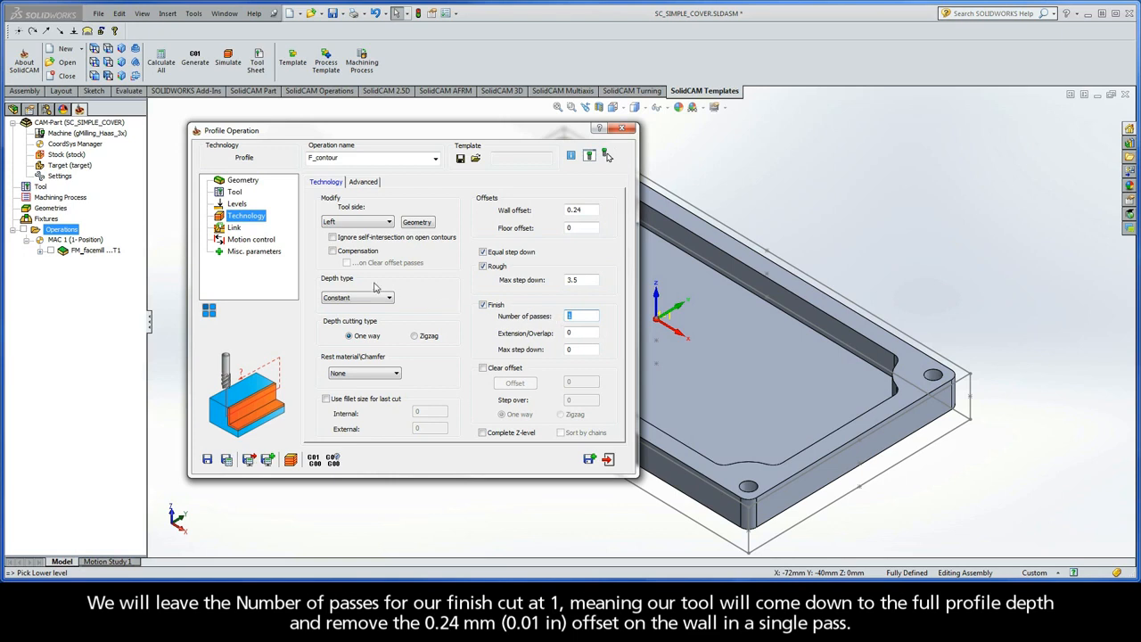
Step: Set the link's lead in to Arc with a 4 mm radius and keep the lead out the same as the lead in
click(234, 228)
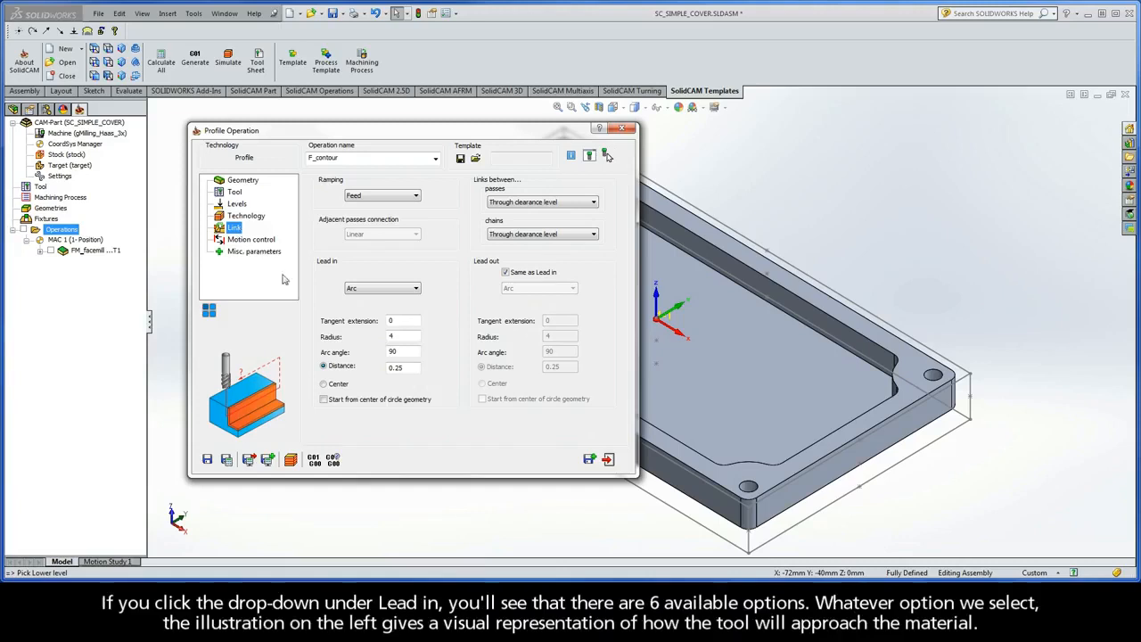
click(370, 289)
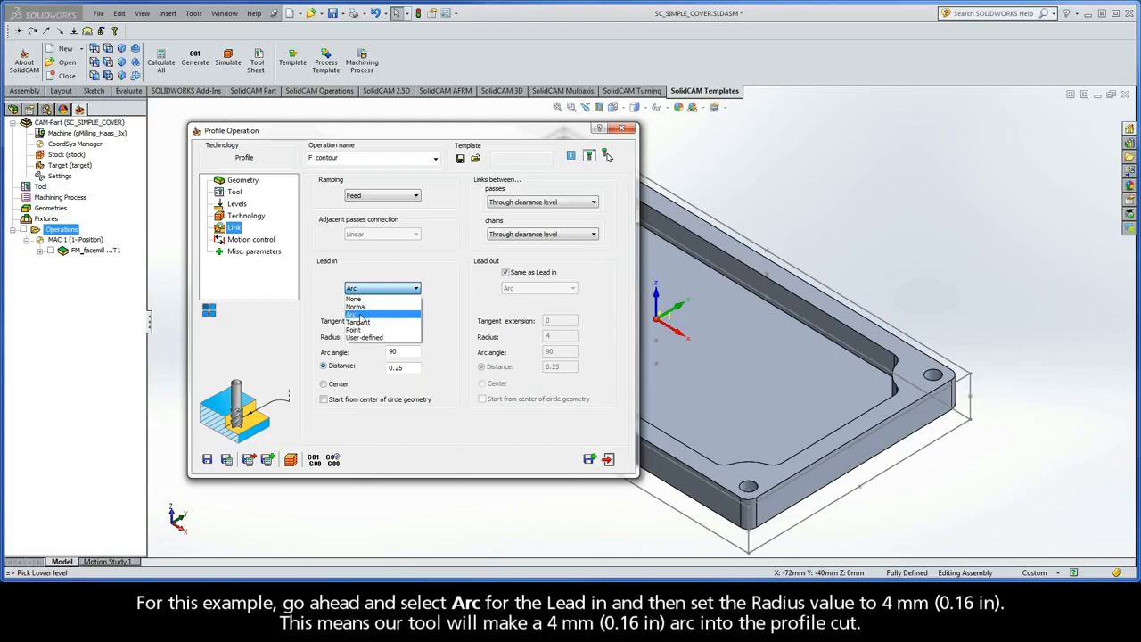
click(357, 315)
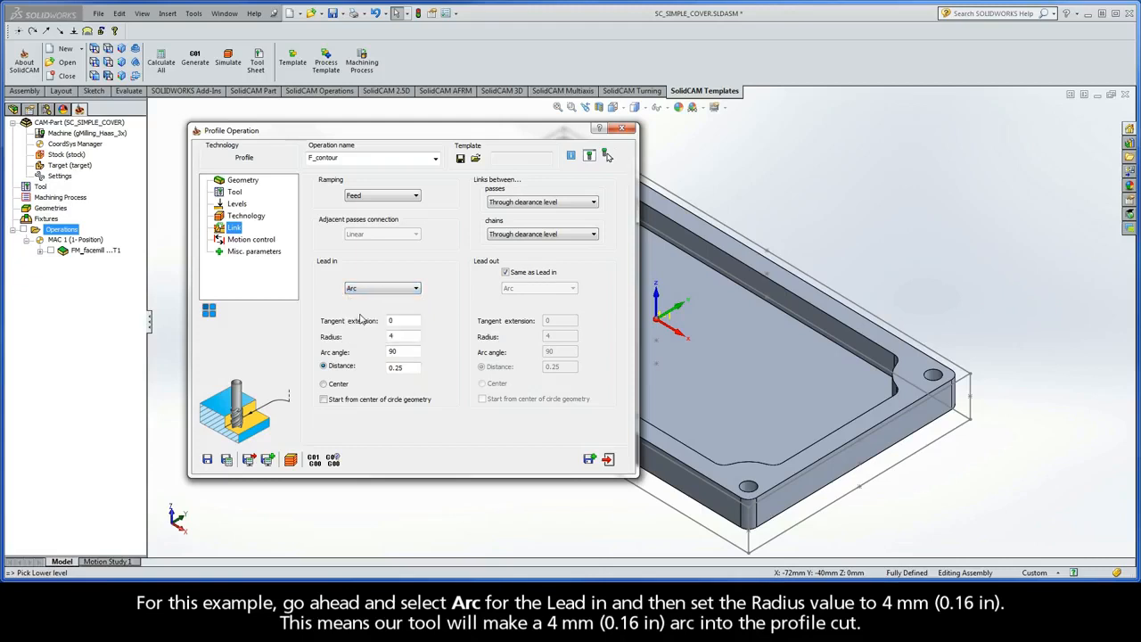
double_click(398, 336)
click(505, 272)
click(533, 288)
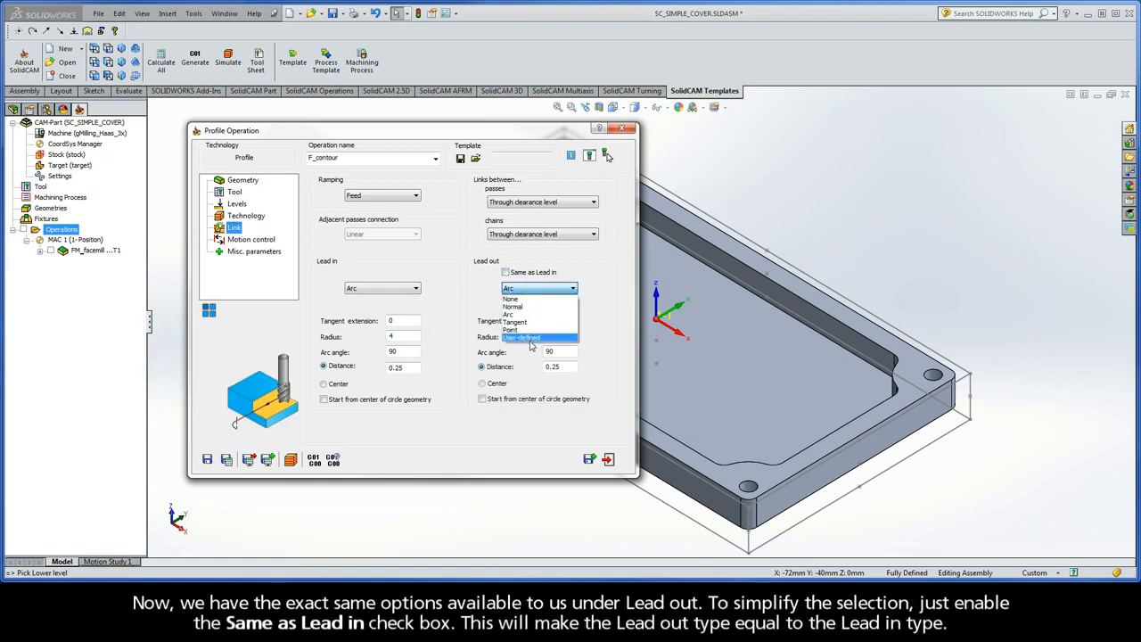
click(506, 274)
click(505, 273)
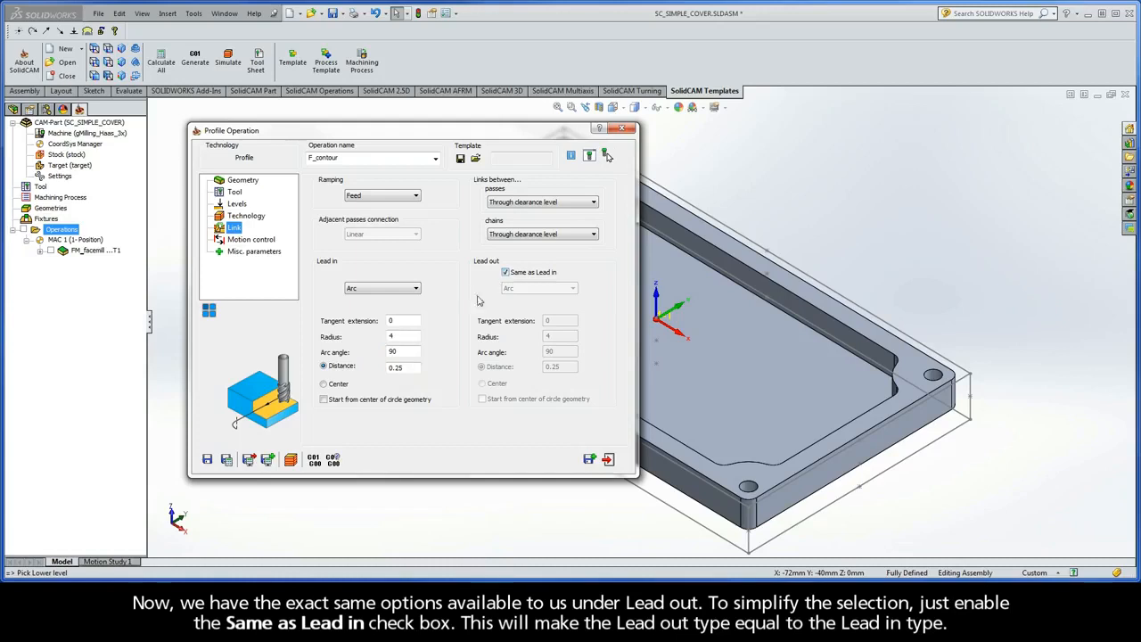
Step: Save and calculate the profile operation, then play its tool path simulation and exit both the simulation and the operation
click(227, 459)
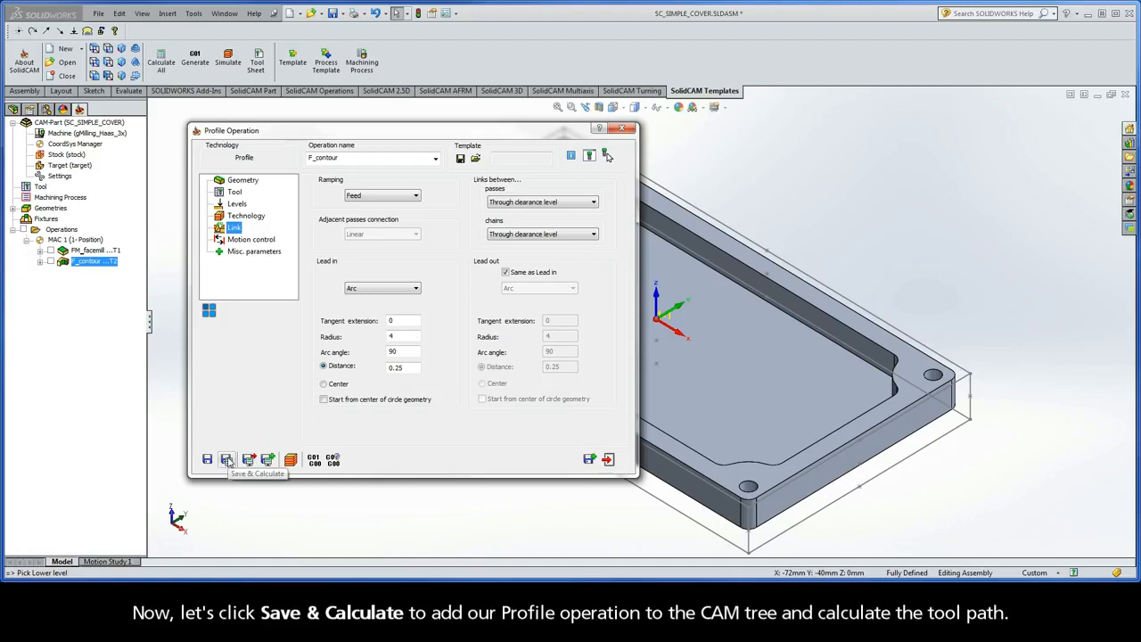
click(291, 461)
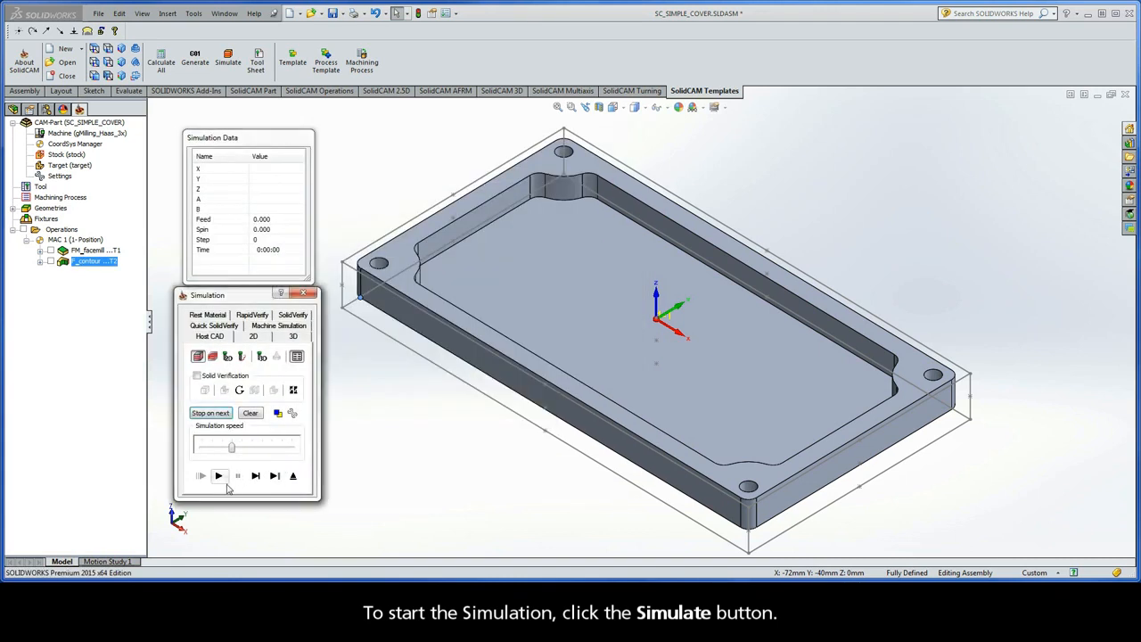
click(219, 477)
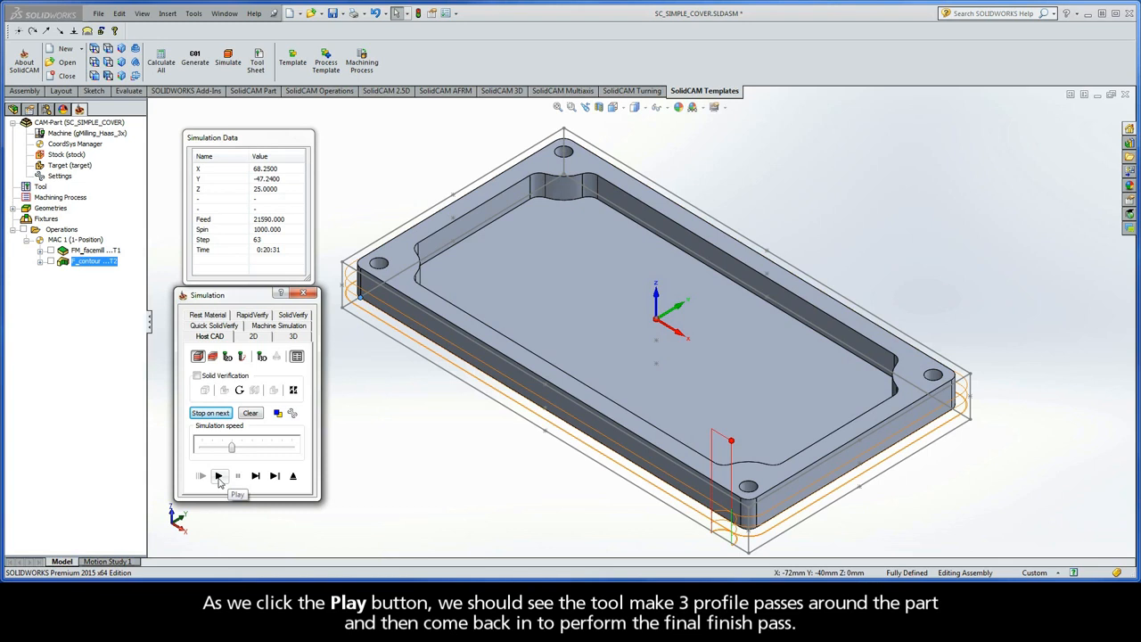
click(295, 478)
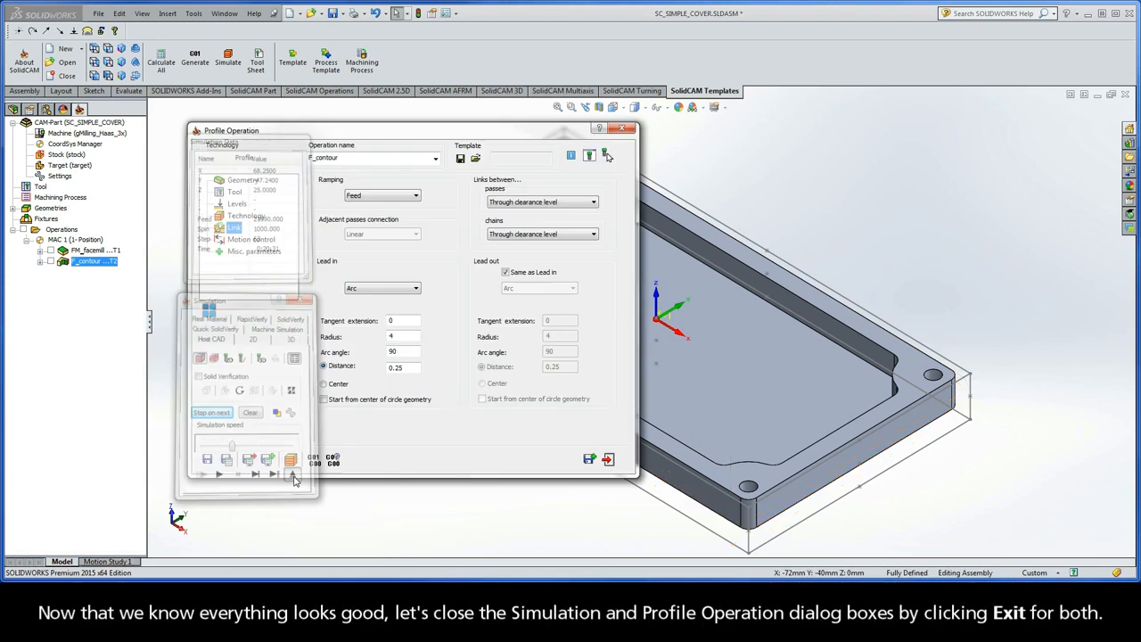
click(609, 460)
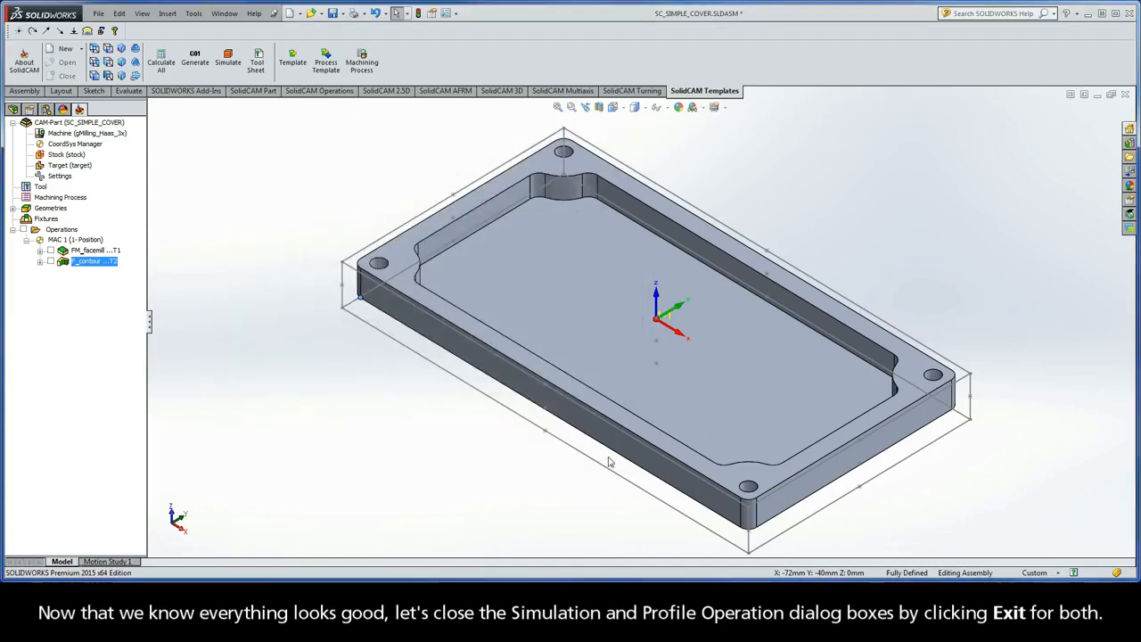